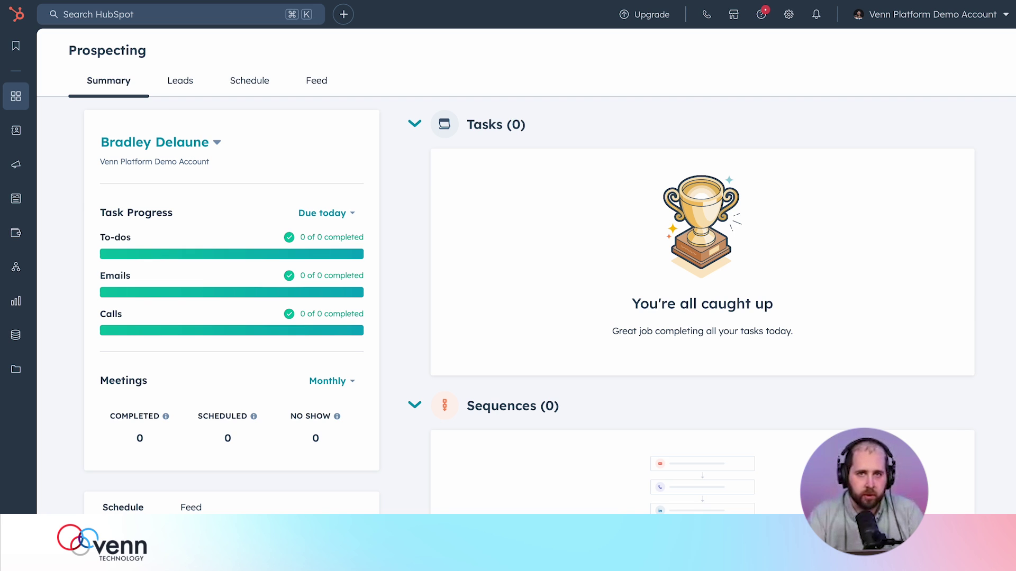
Step: Create a company with the domain name dell.com and open its new record
left_click(343, 15)
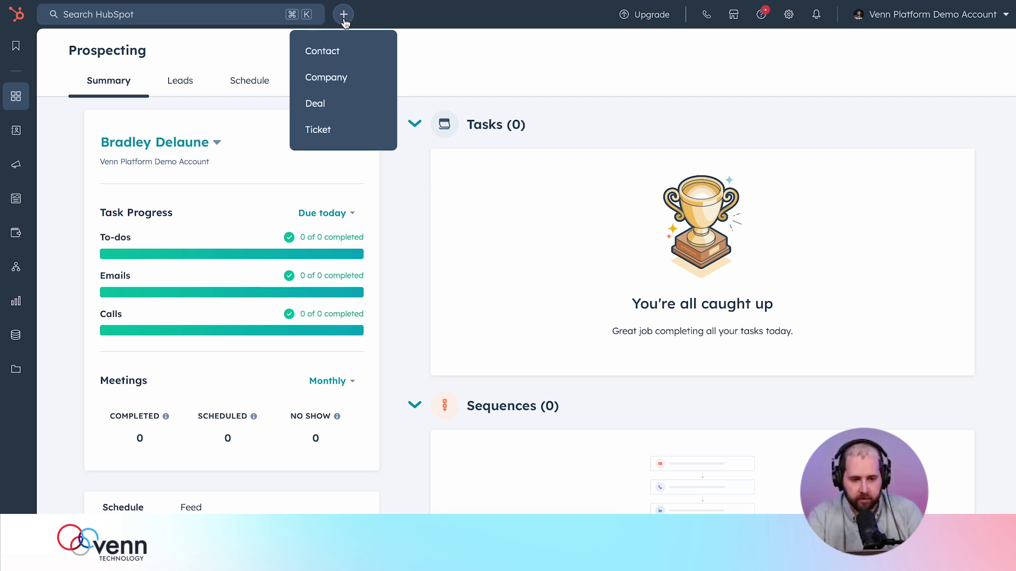
left_click(345, 78)
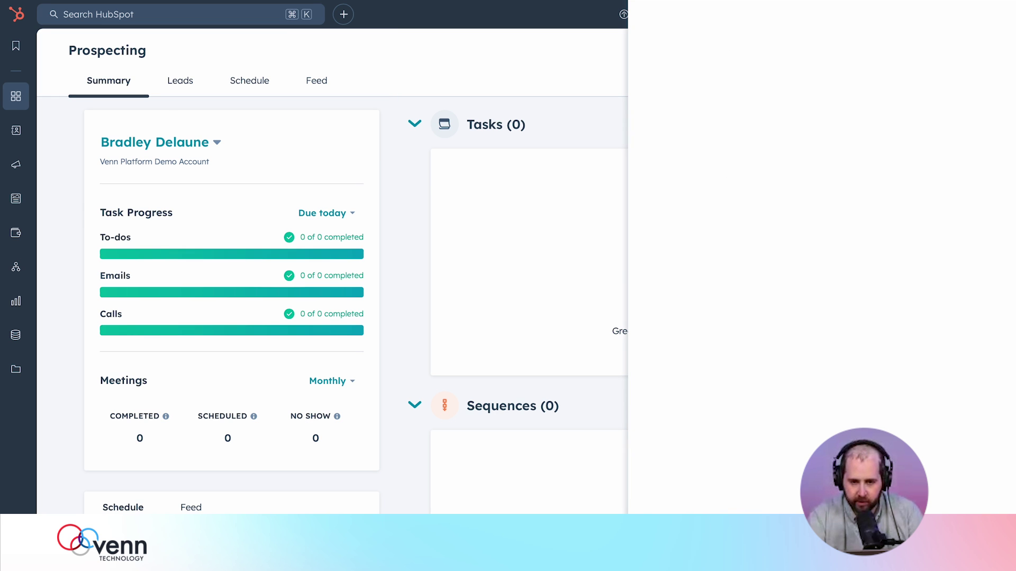
type("dell.com")
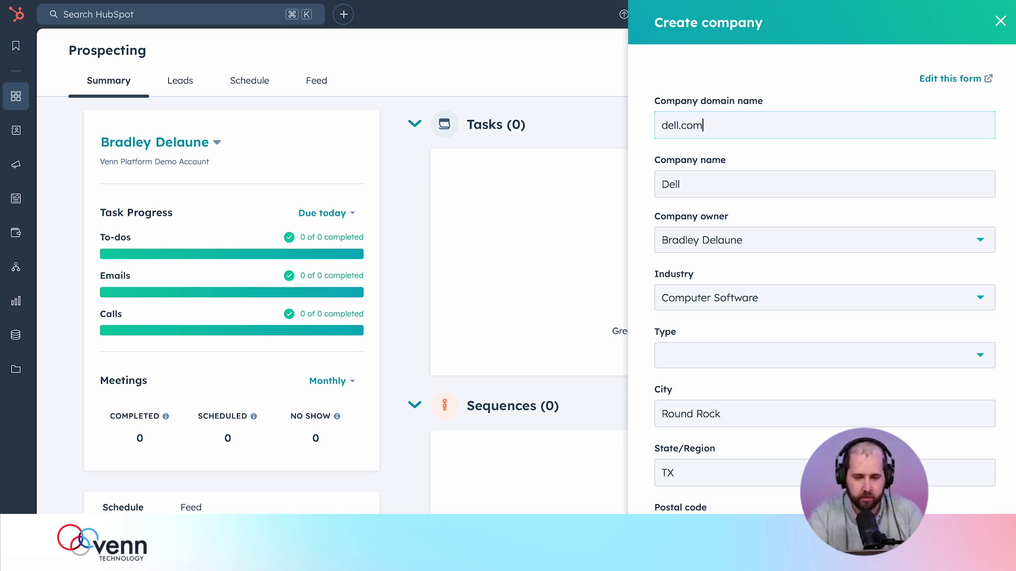
scroll(774, 392, "down", 6)
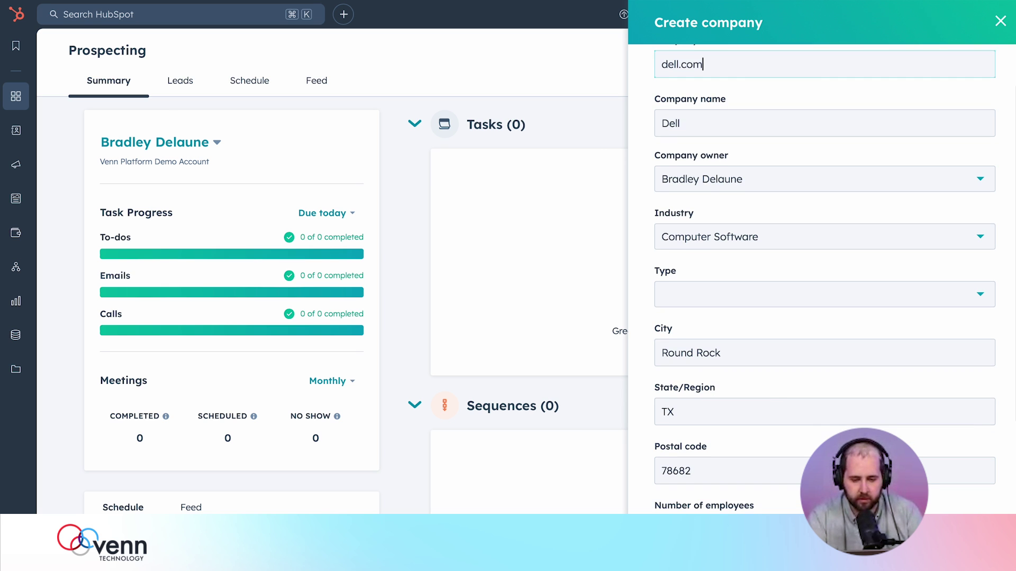
scroll(774, 391, "up", 6)
scroll(773, 388, "down", 1)
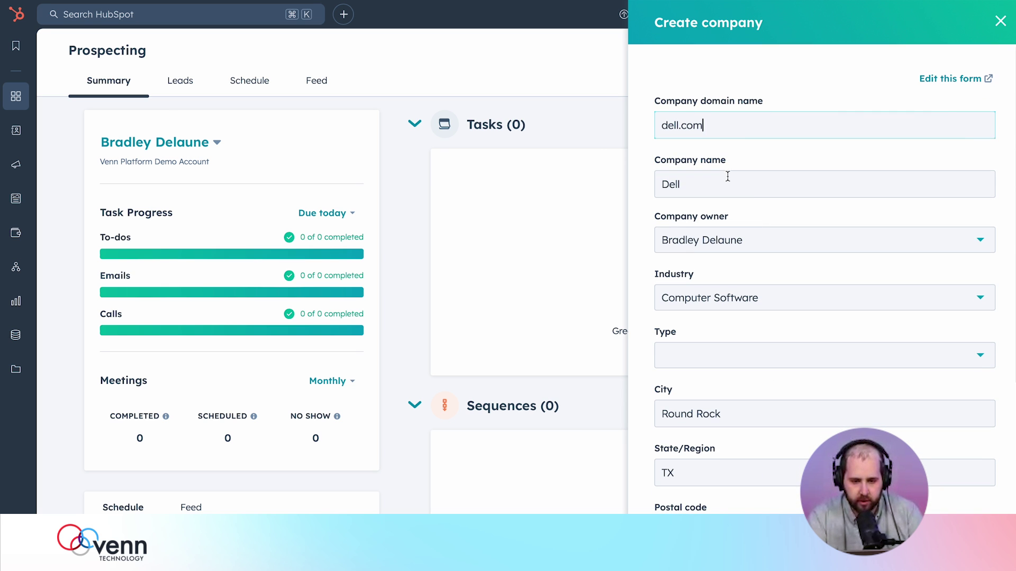
left_click(674, 545)
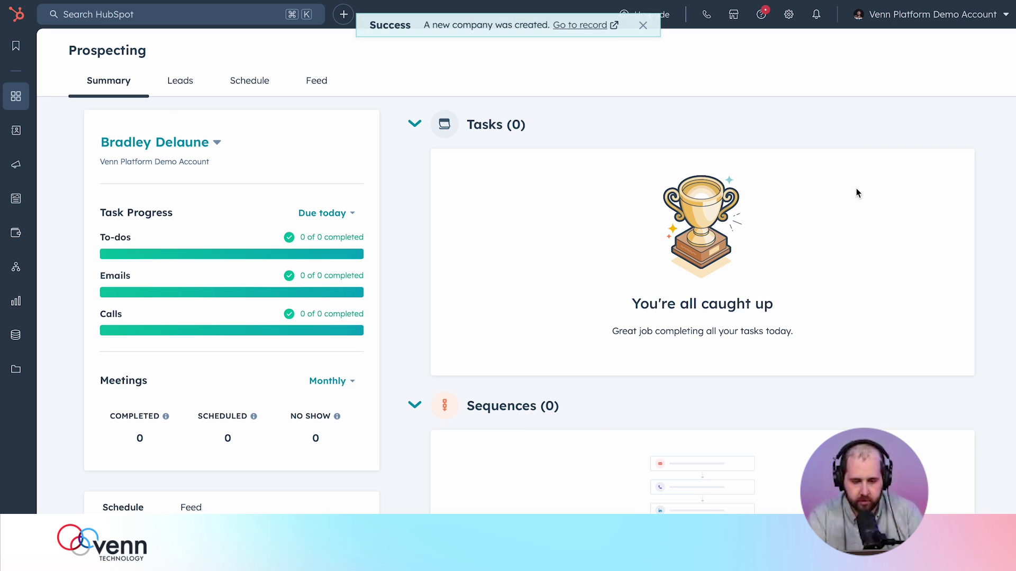
left_click(583, 25)
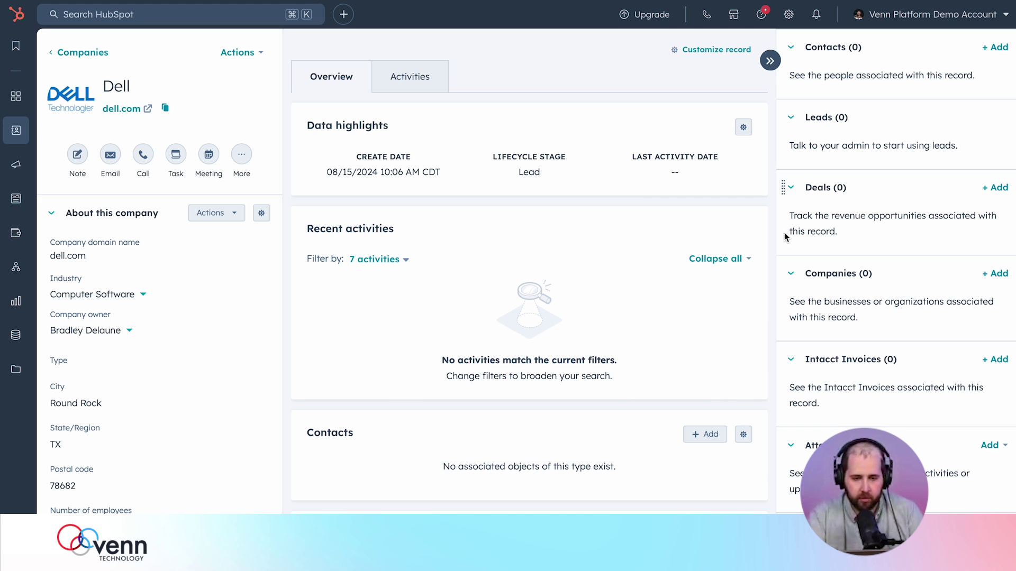
Step: Create the deal "Dell - New Deal" for Dell in the Order Entry pipeline, closing 08/31/2024, with a line item of 100 Hammers
left_click(993, 188)
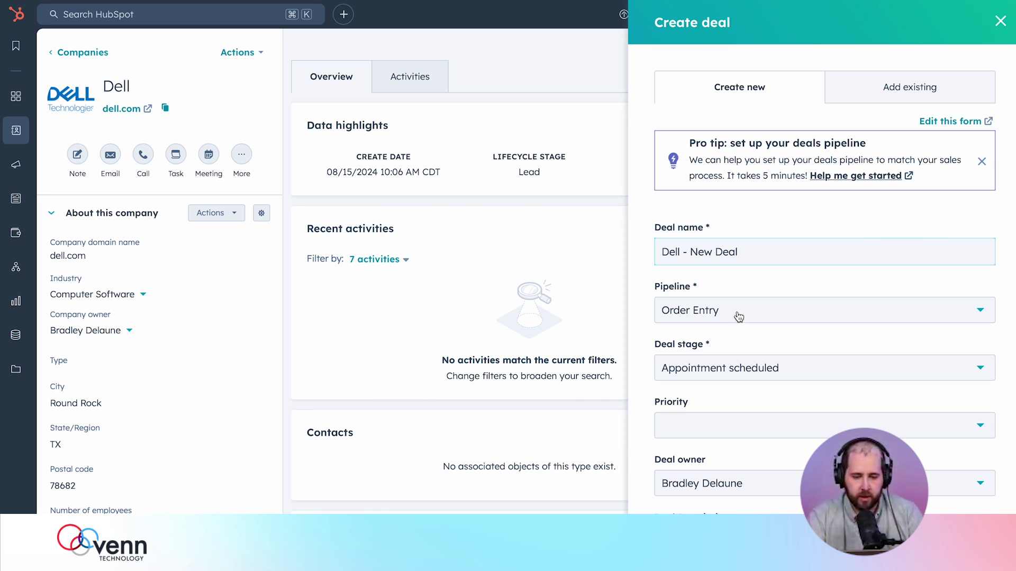
left_click(710, 319)
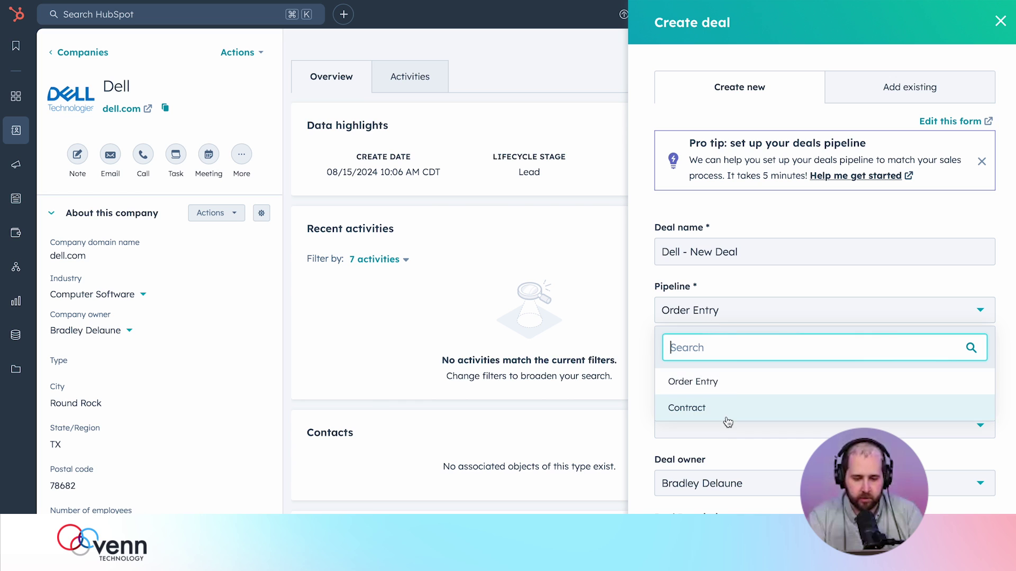
left_click(764, 297)
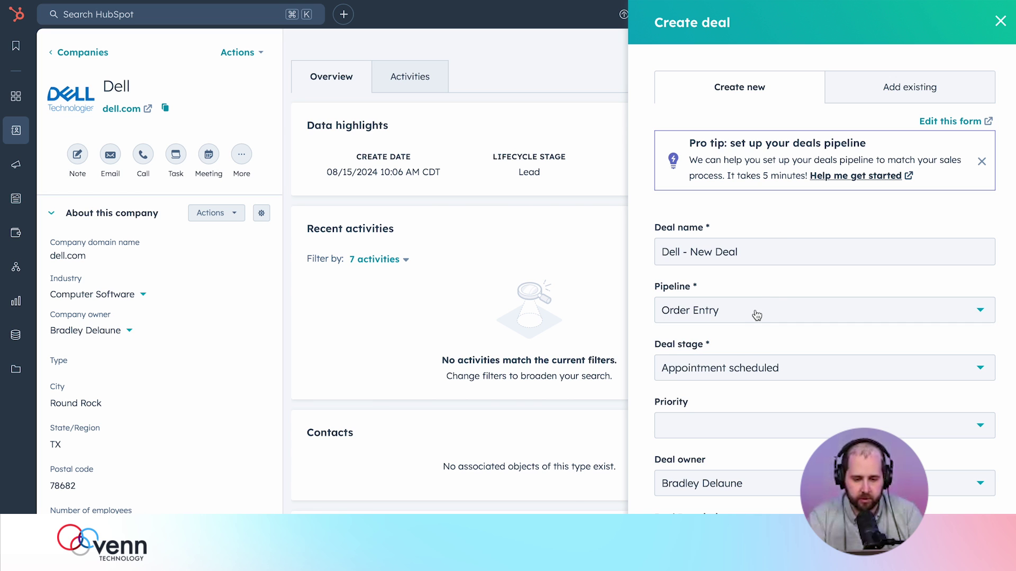
scroll(772, 474, "down", 3)
scroll(771, 474, "down", 3)
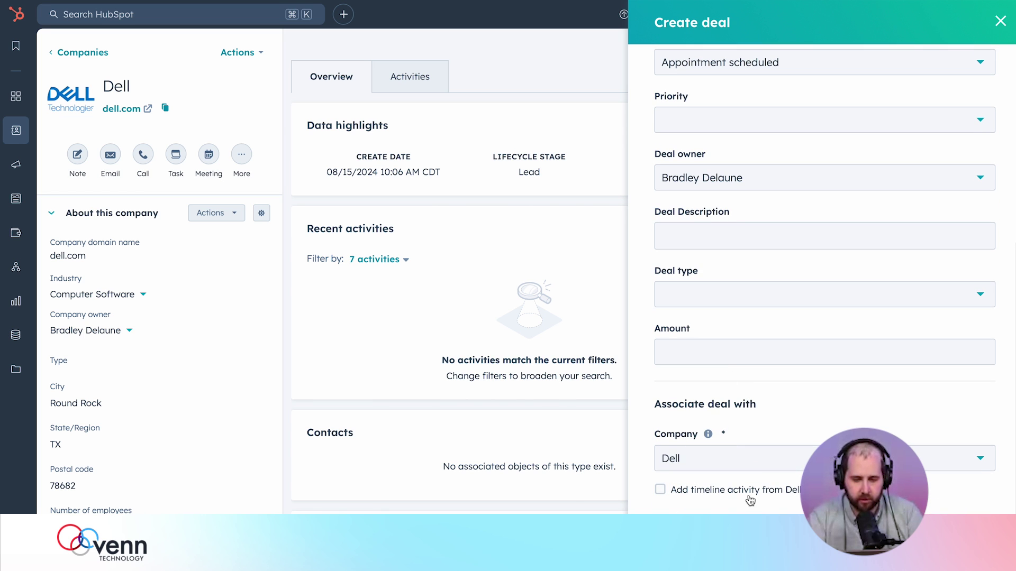
left_click(746, 458)
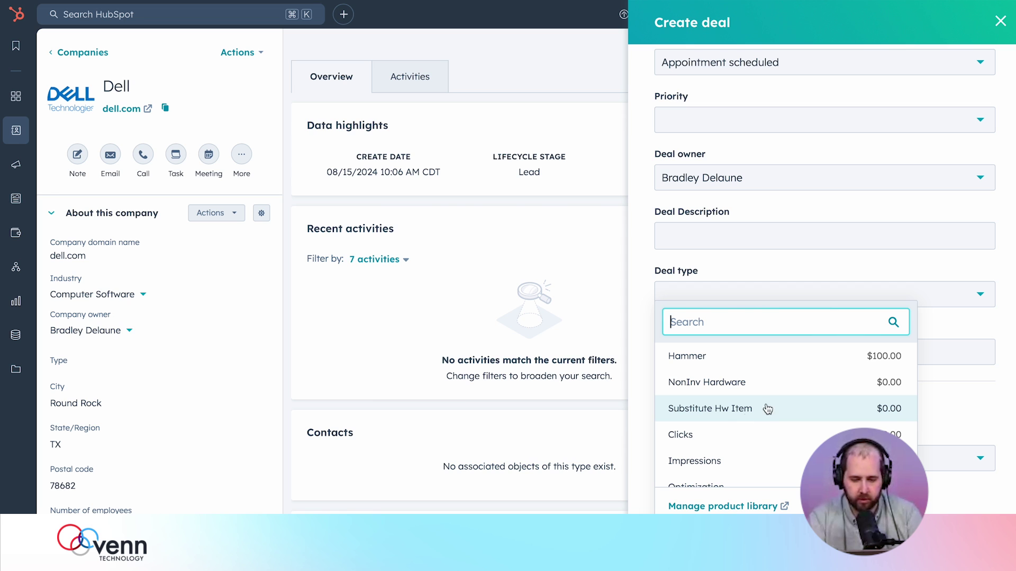
left_click(762, 359)
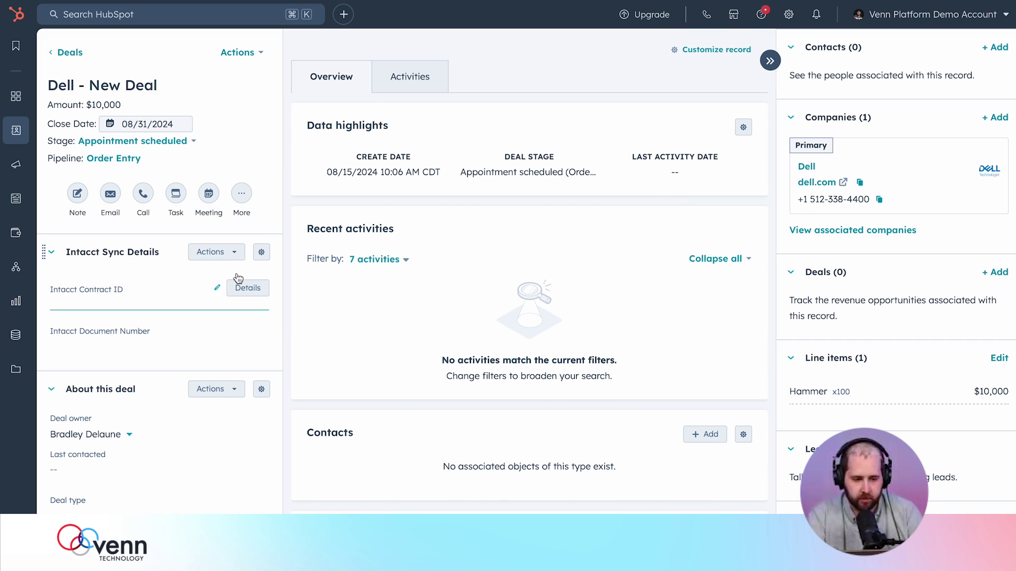
Step: Review the deal's Intacct sync fields and its line item's billing terms, quantity and price, and return to the deal
left_click(155, 350)
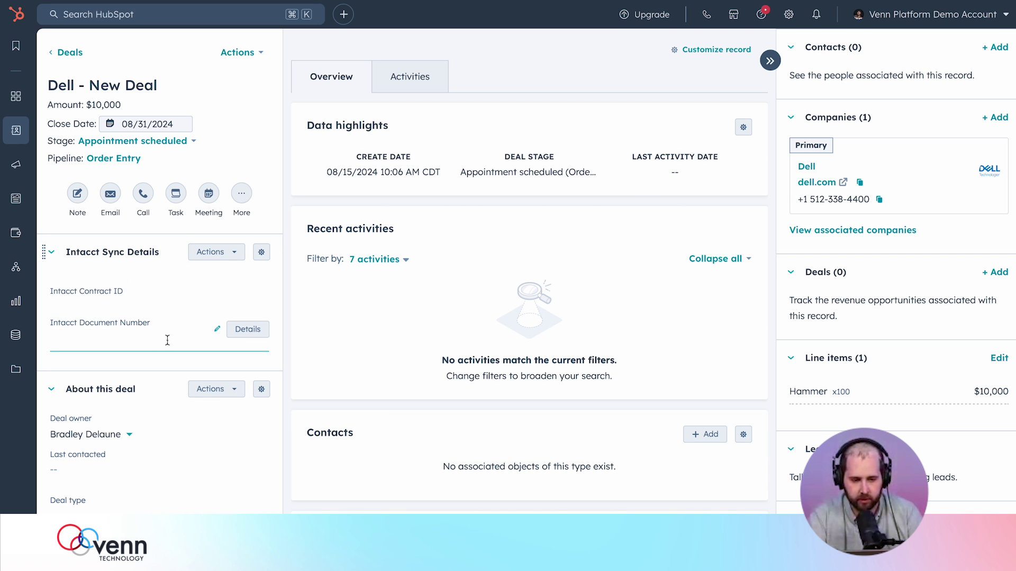
scroll(581, 348, "down", 3)
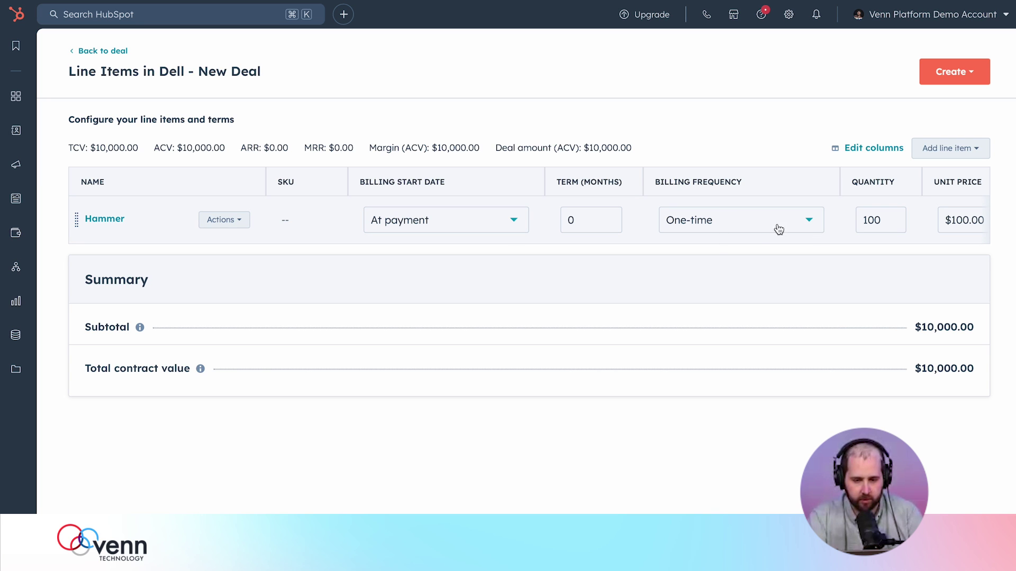
scroll(767, 229, "right", 5)
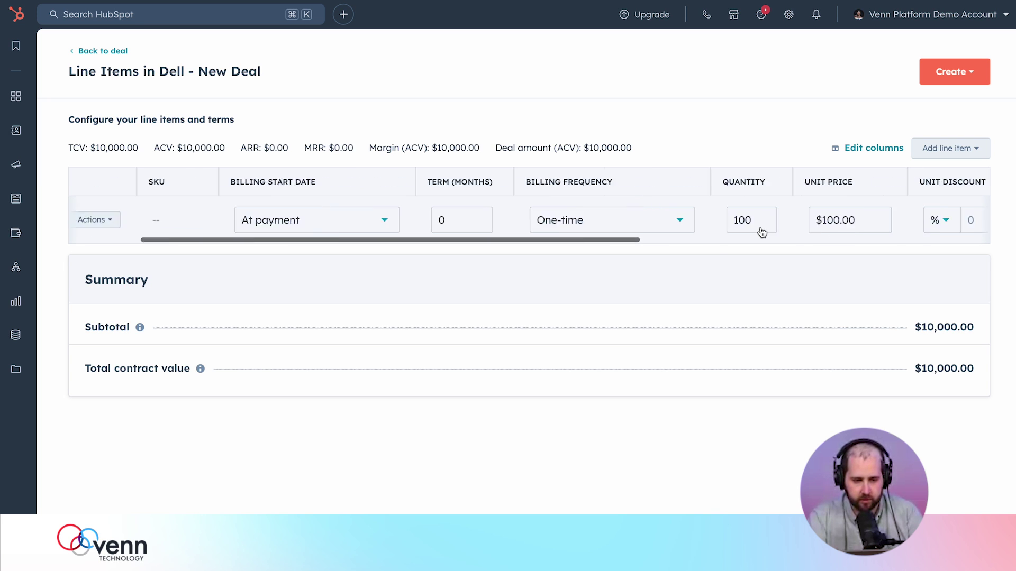
left_click(118, 53)
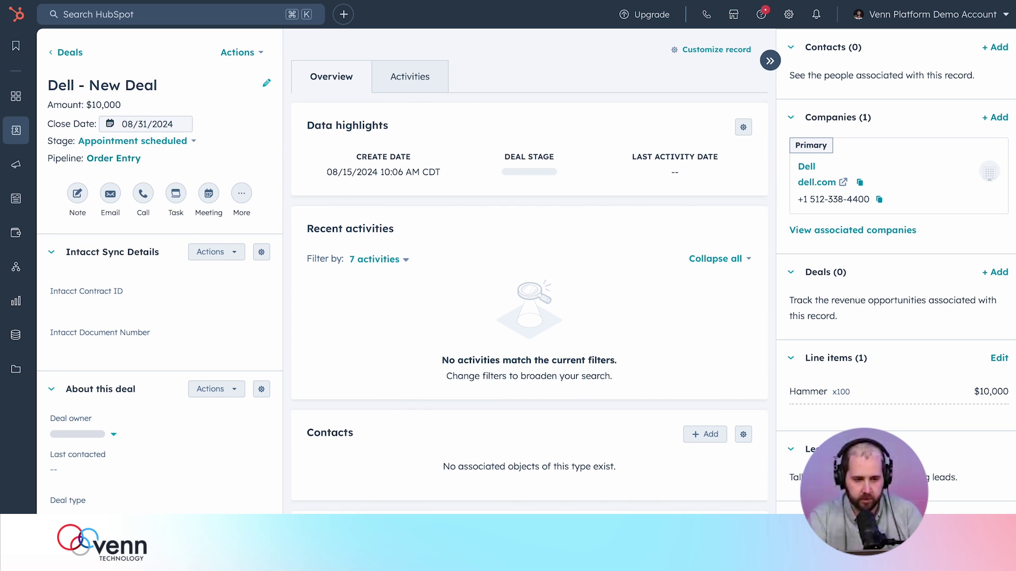
Step: Change the deal stage of Dell - New Deal within the Order Entry pipeline
left_click(140, 140)
scroll(217, 302, "down", 2)
left_click(204, 303)
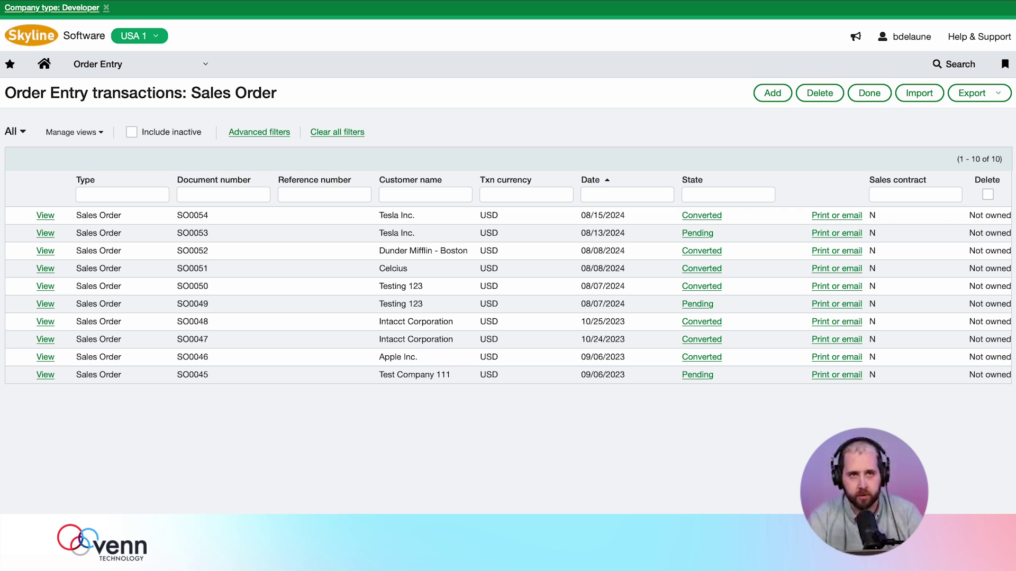
Step: Open the Dell customer record from the Sage Intacct customer list and review its customer and primary contact details
left_click(200, 66)
left_click(280, 129)
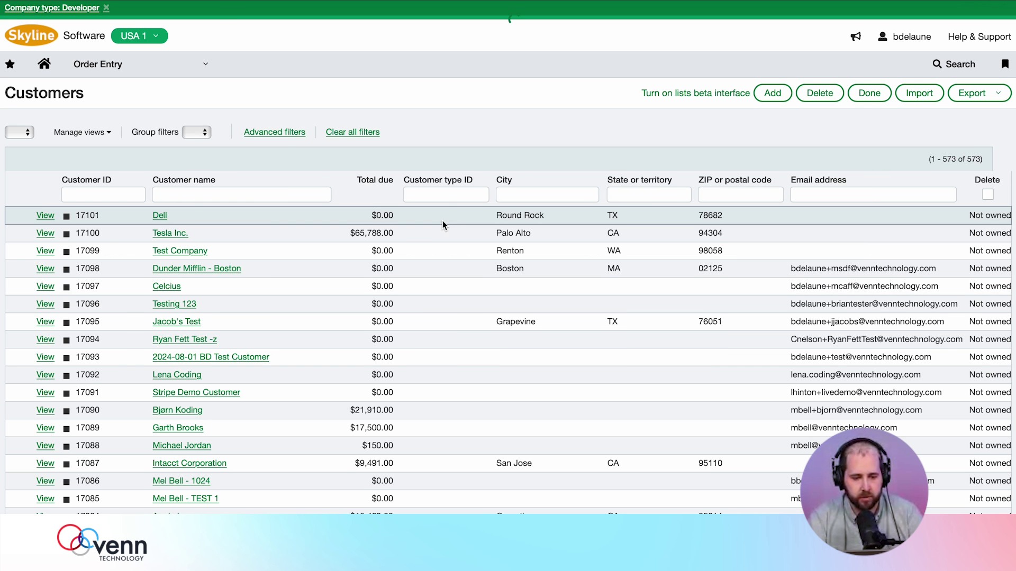
left_click(258, 198)
left_click_drag(81, 214, 52, 221)
left_click(53, 221)
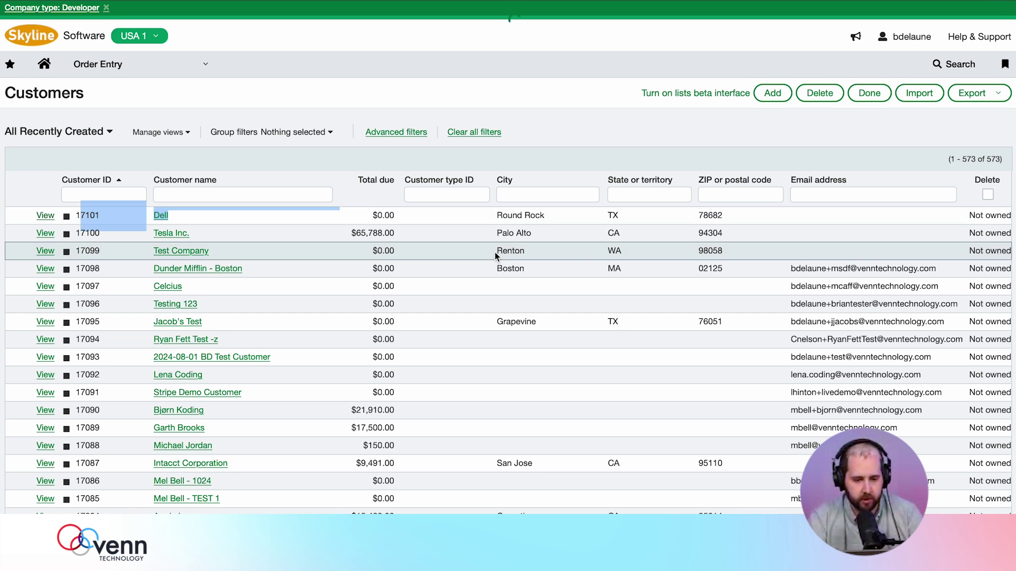
scroll(494, 256, "down", 2)
scroll(494, 256, "up", 2)
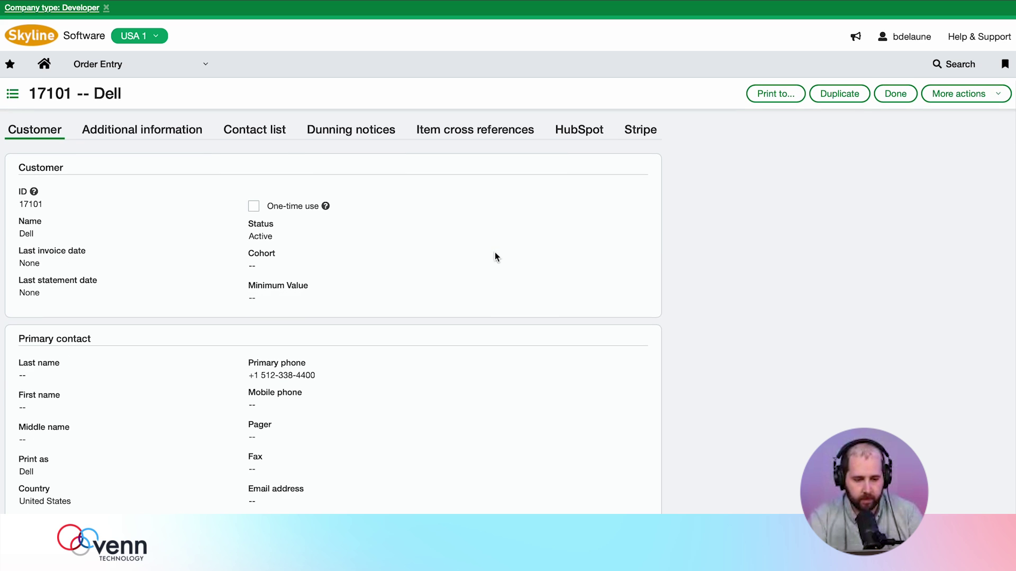
scroll(190, 449, "down", 2)
scroll(111, 399, "up", 1)
scroll(111, 399, "up", 1)
Step: Open Dell's sales order from the Order Entry sales orders, review its details and available actions, and leave it
left_click(131, 63)
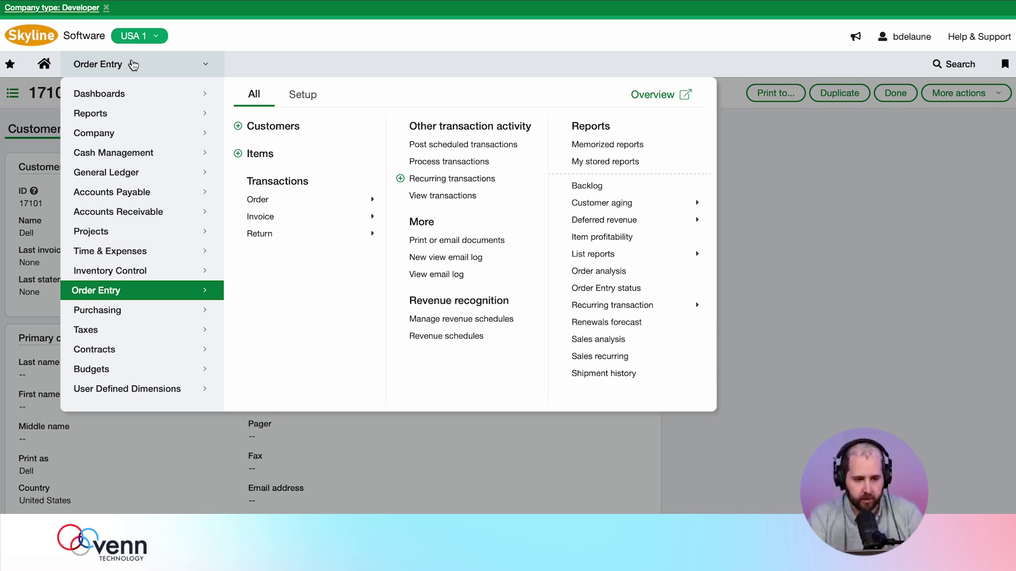
mouse_move(276, 199)
left_click(445, 209)
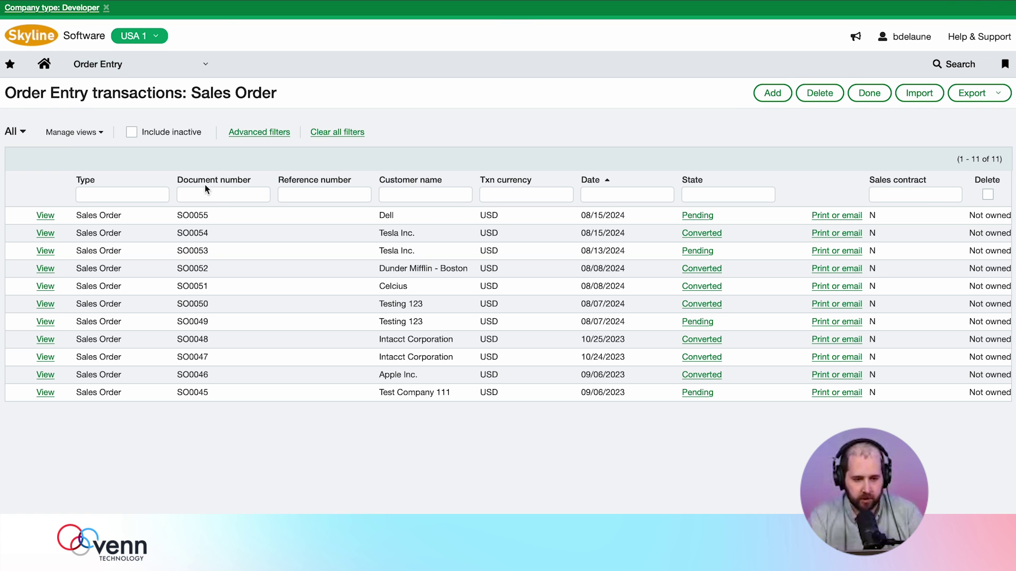
left_click(45, 216)
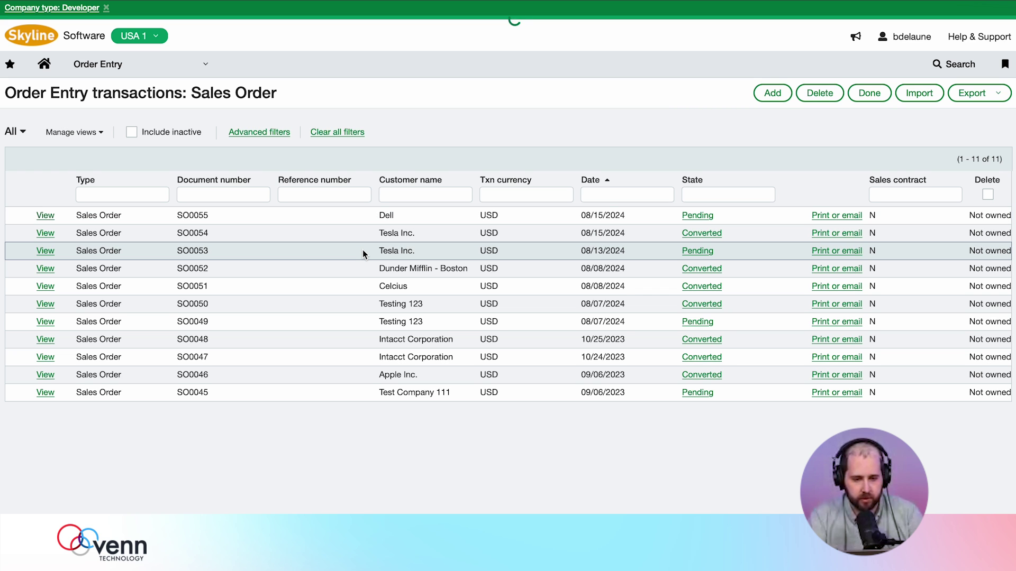
scroll(348, 408, "down", 2)
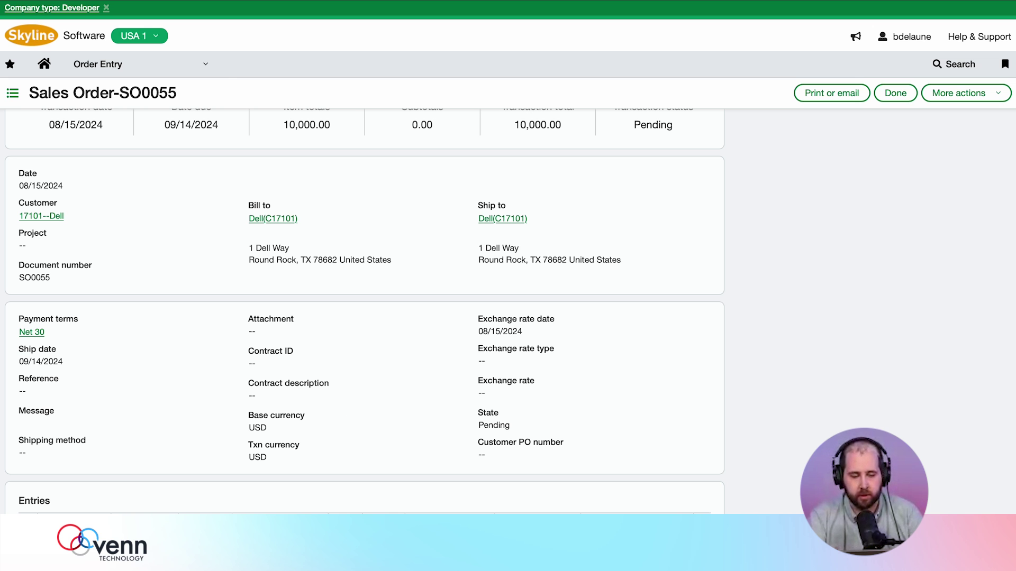
scroll(356, 245, "up", 3)
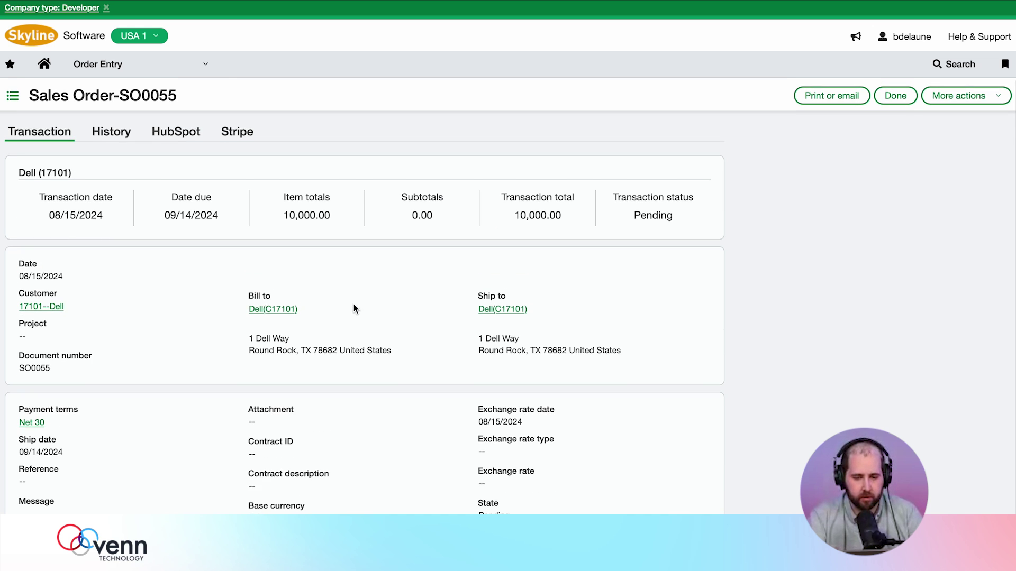
left_click(989, 93)
mouse_move(969, 285)
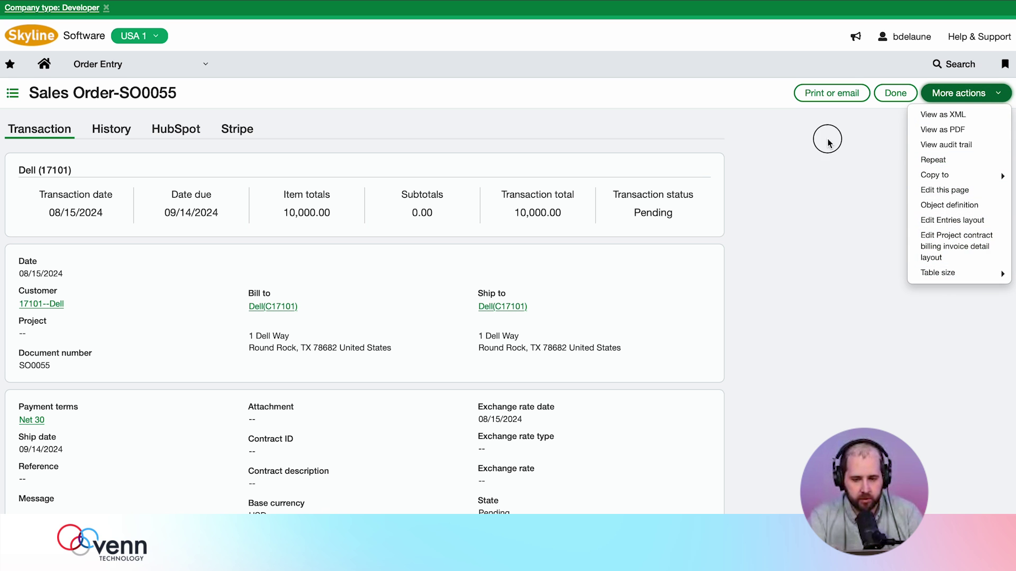
left_click(10, 94)
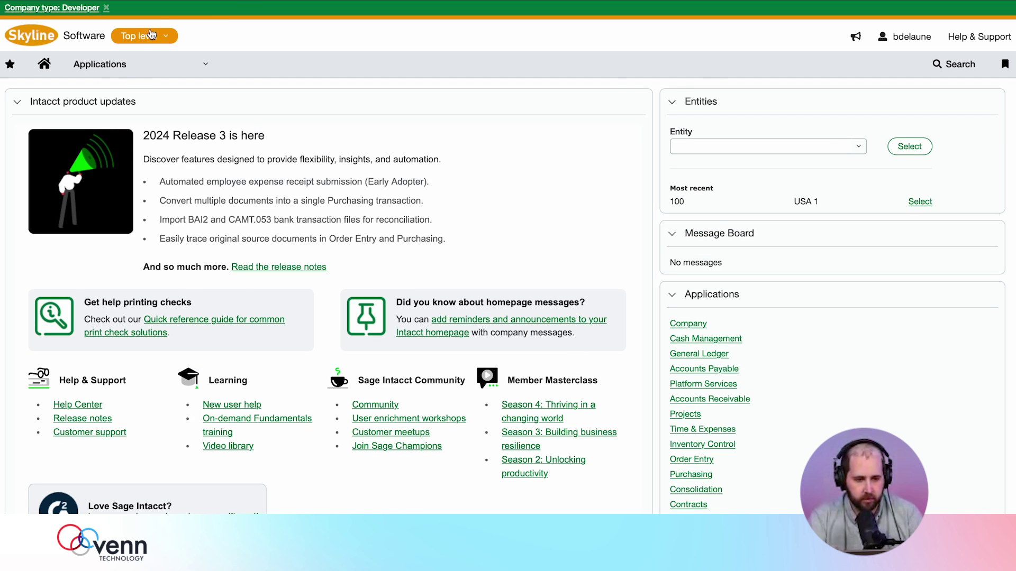
Step: Convert Dell's sales order into a Sales Invoice from the top-level Sales Order list
left_click(132, 66)
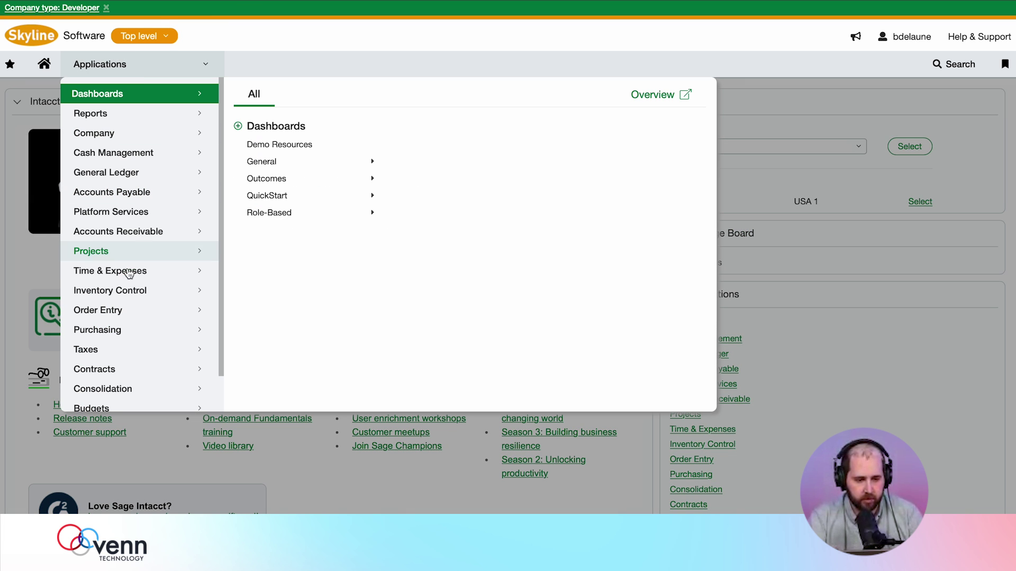
mouse_move(129, 308)
mouse_move(285, 199)
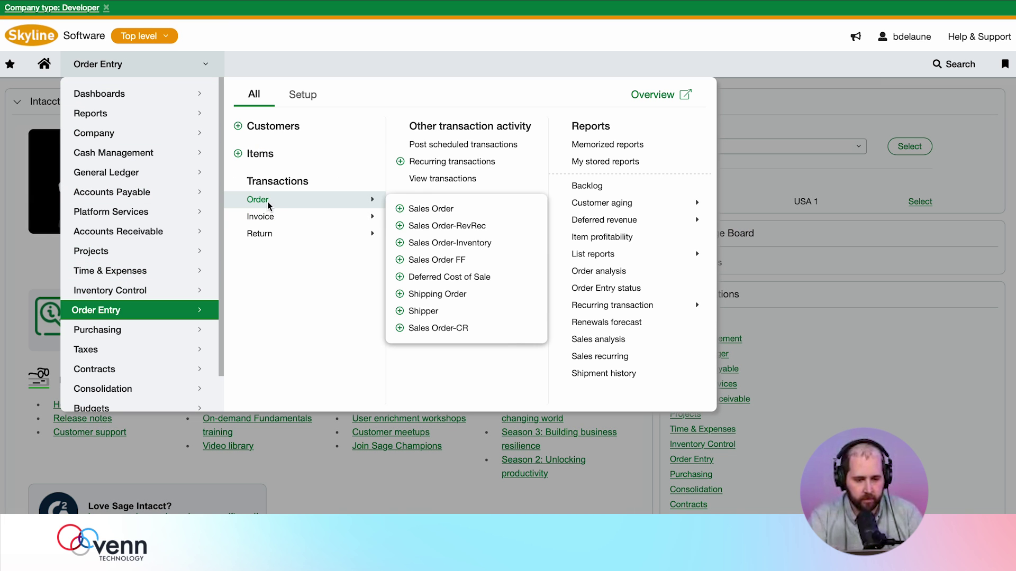
left_click(420, 210)
mouse_move(83, 217)
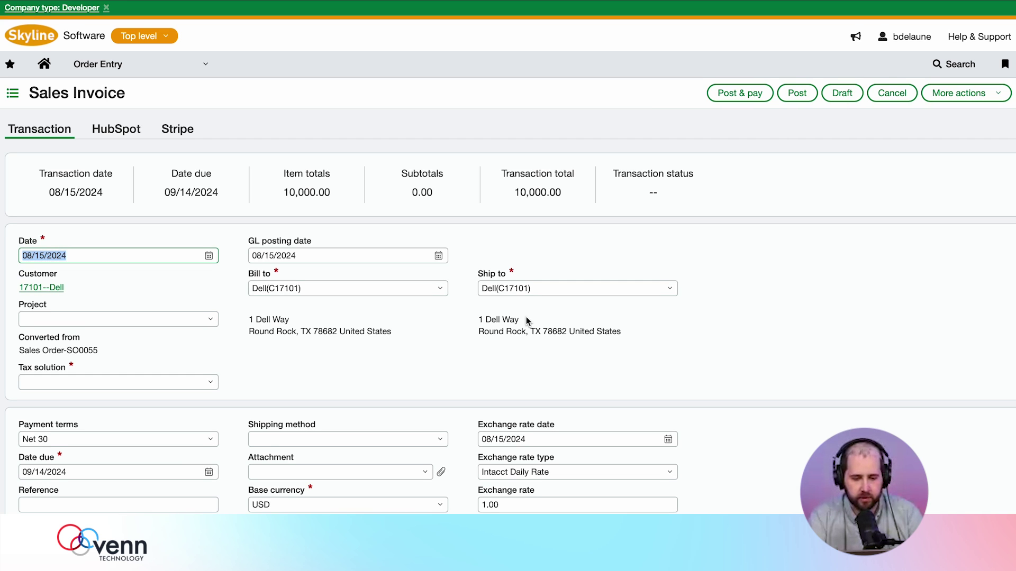
Step: Set the invoice's tax solution to US Advanced Tax and post the sales invoice
scroll(526, 321, "down", 2)
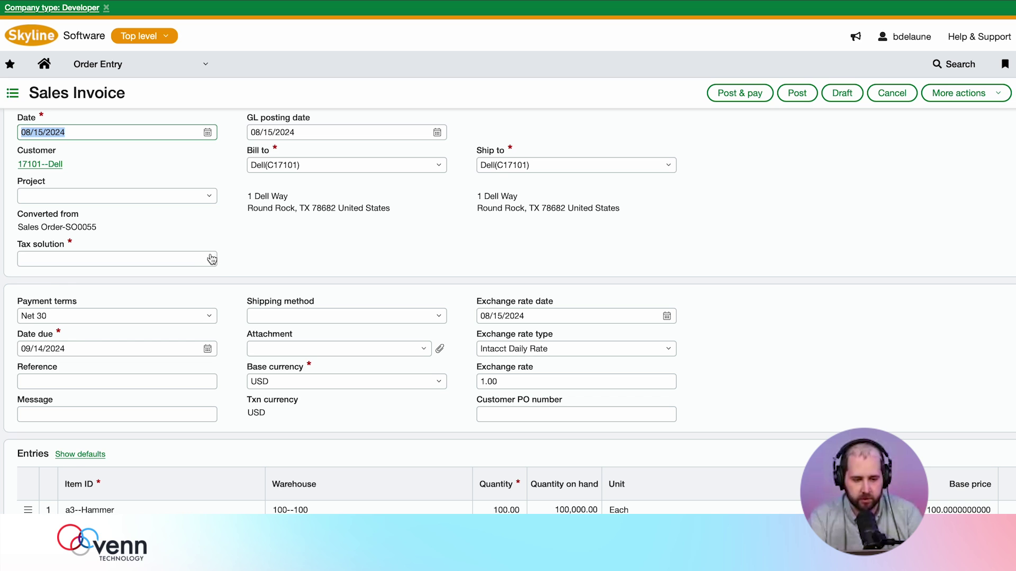
left_click(154, 258)
left_click(135, 347)
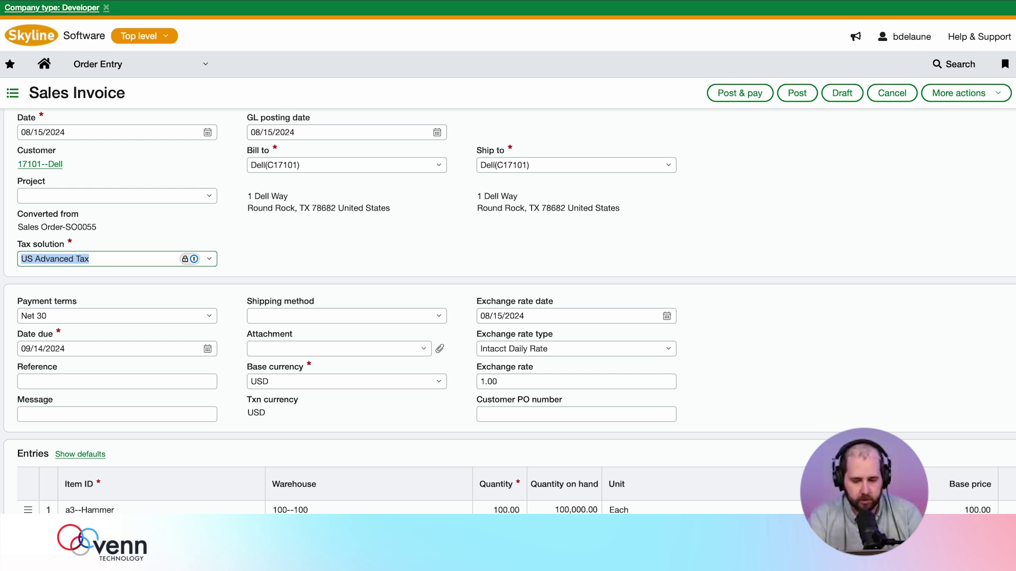
scroll(508, 296, "right", 5)
scroll(508, 296, "left", 5)
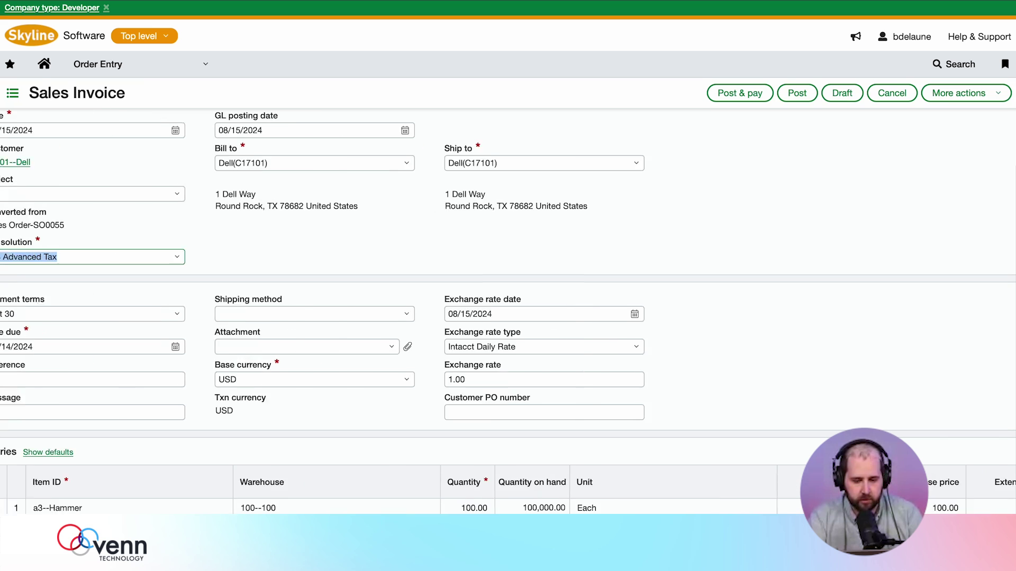
left_click(807, 94)
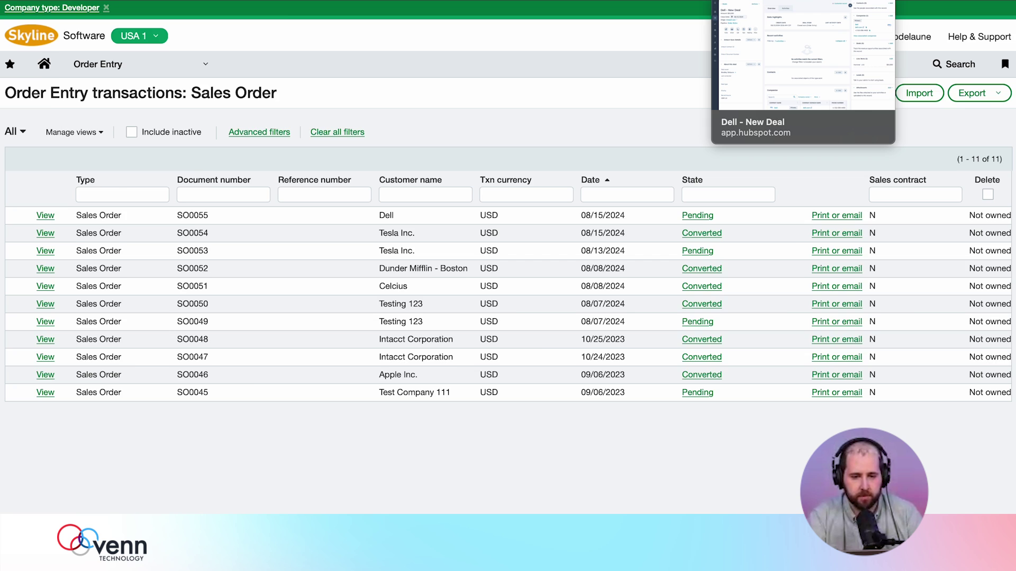
Step: Switch to the Dell deal in HubSpot, reload it and check its Intacct Document Number
left_click(802, 0)
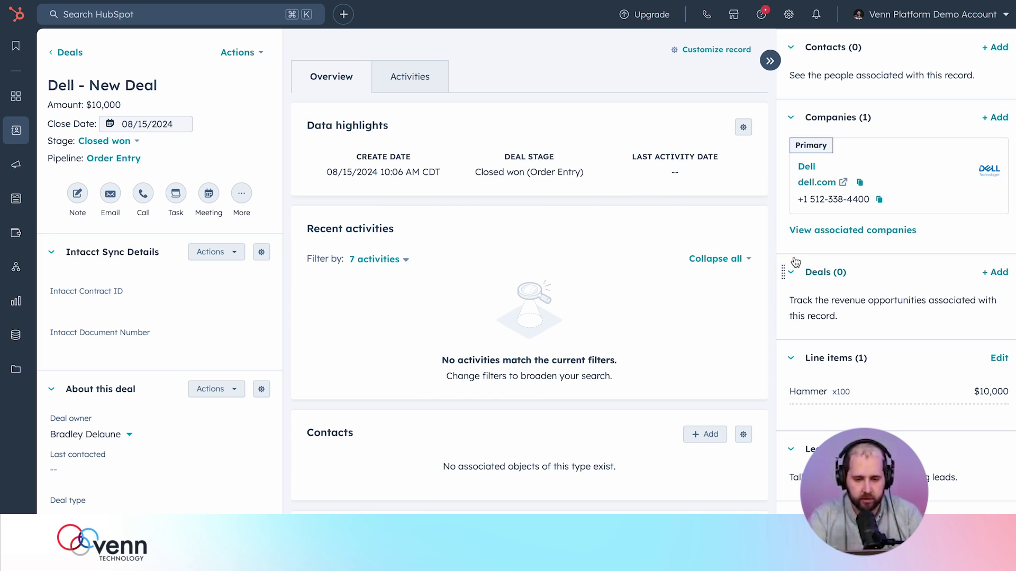
key("super+r")
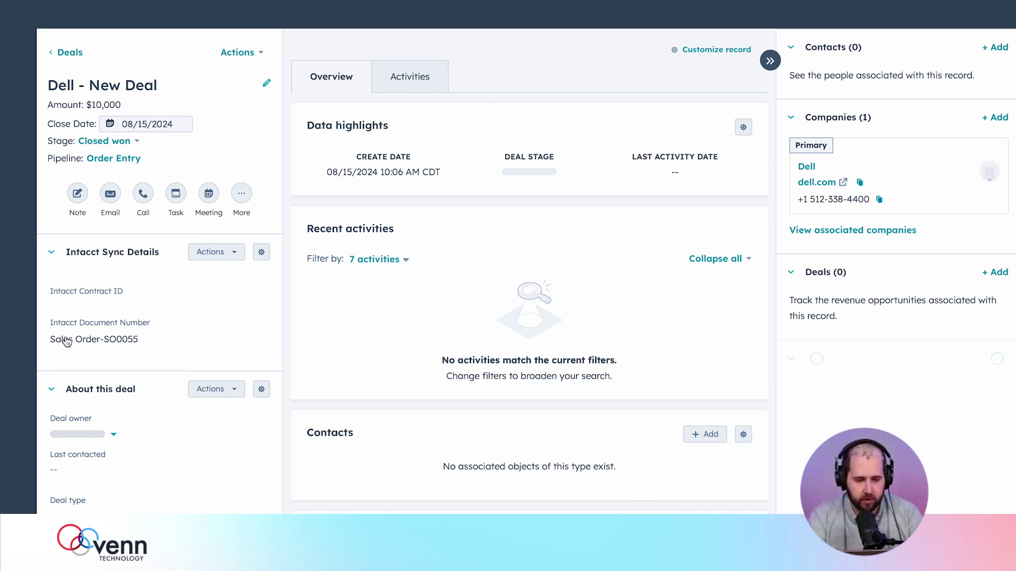
left_click(50, 343)
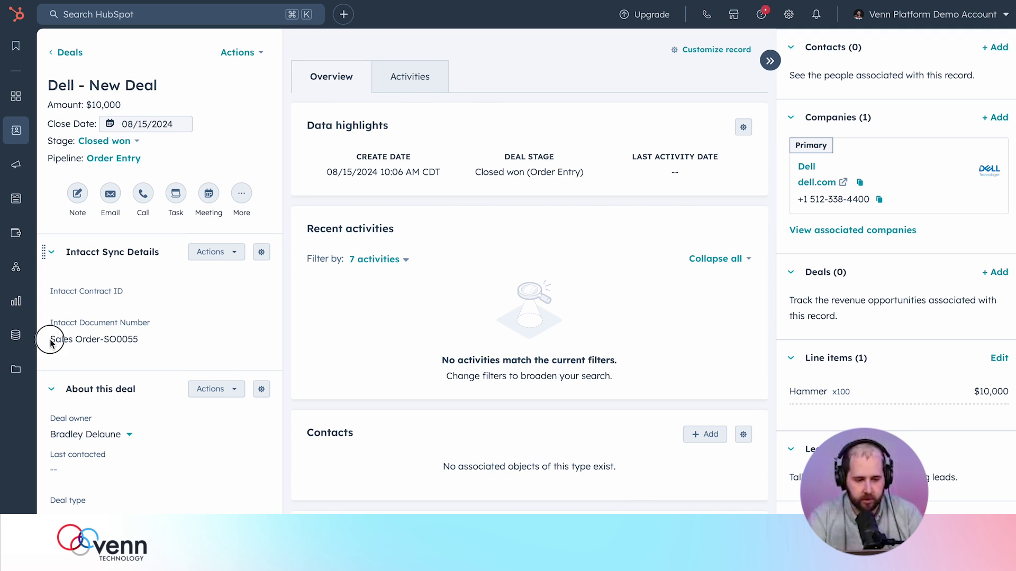
left_click(145, 342)
left_click_drag(158, 339, 50, 340)
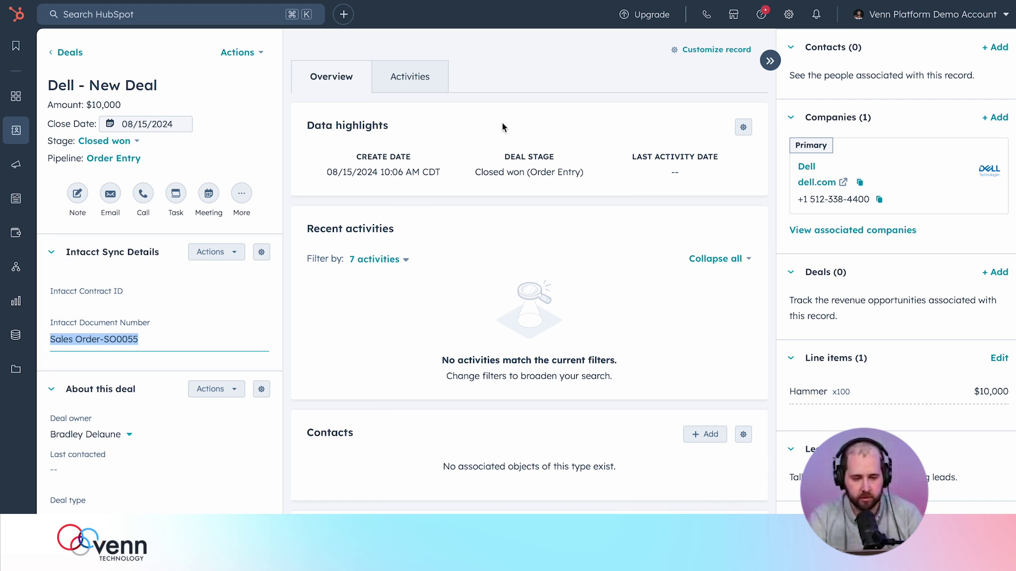
left_click(541, 53)
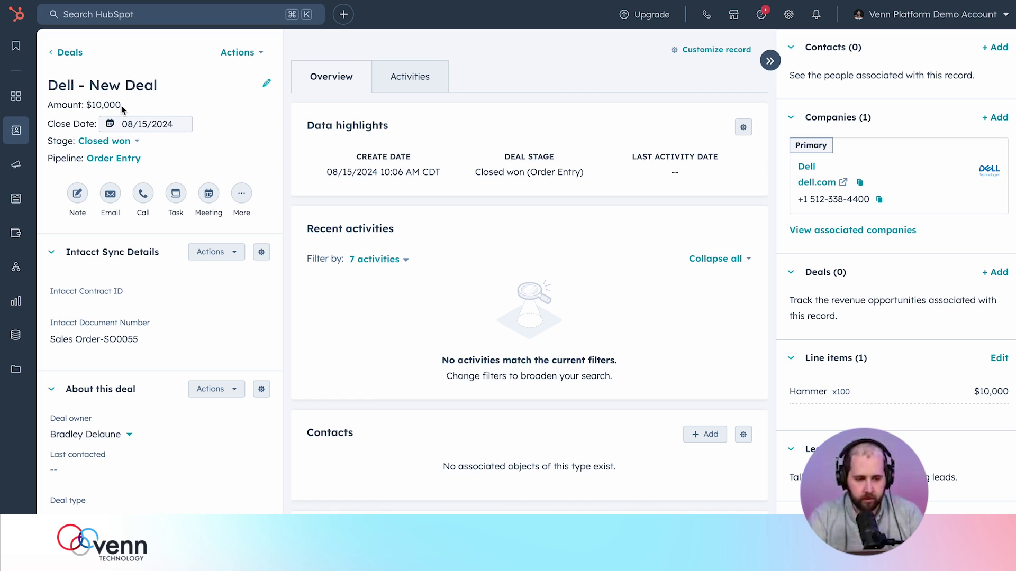
Step: Start a new deal from the Dell company record and assign it to the Contract pipeline
left_click(809, 167)
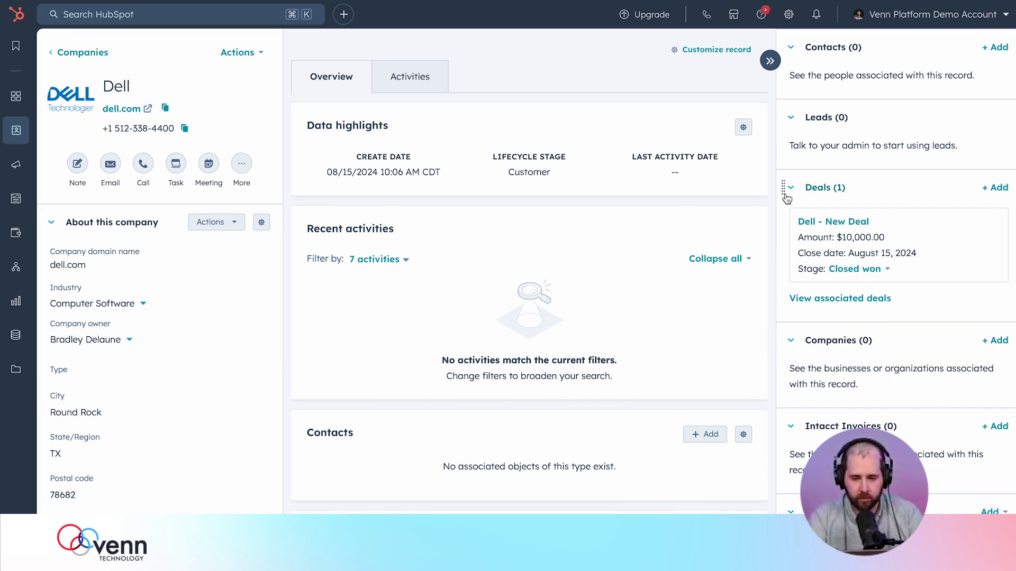
left_click(997, 188)
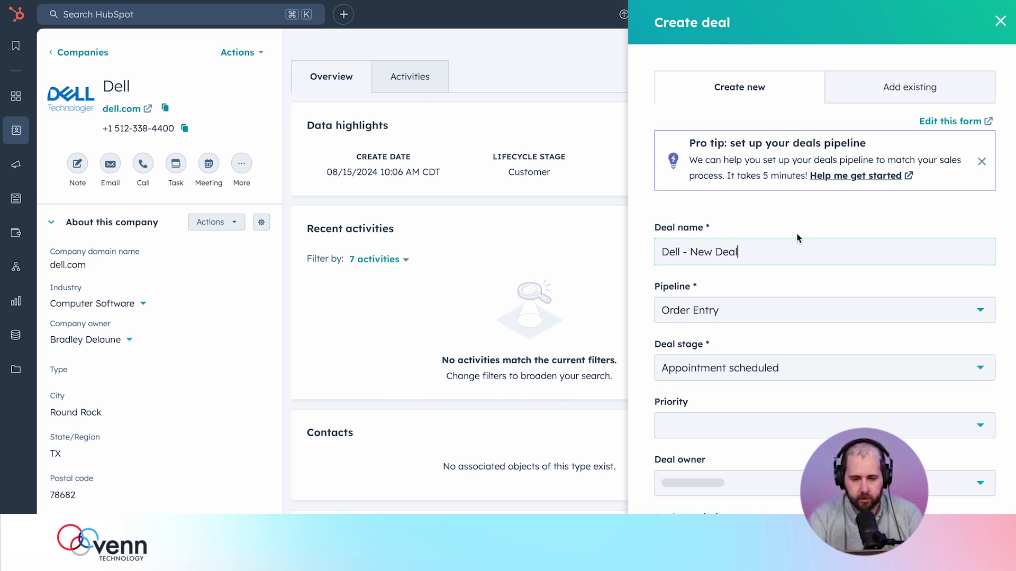
left_click(719, 318)
left_click(710, 410)
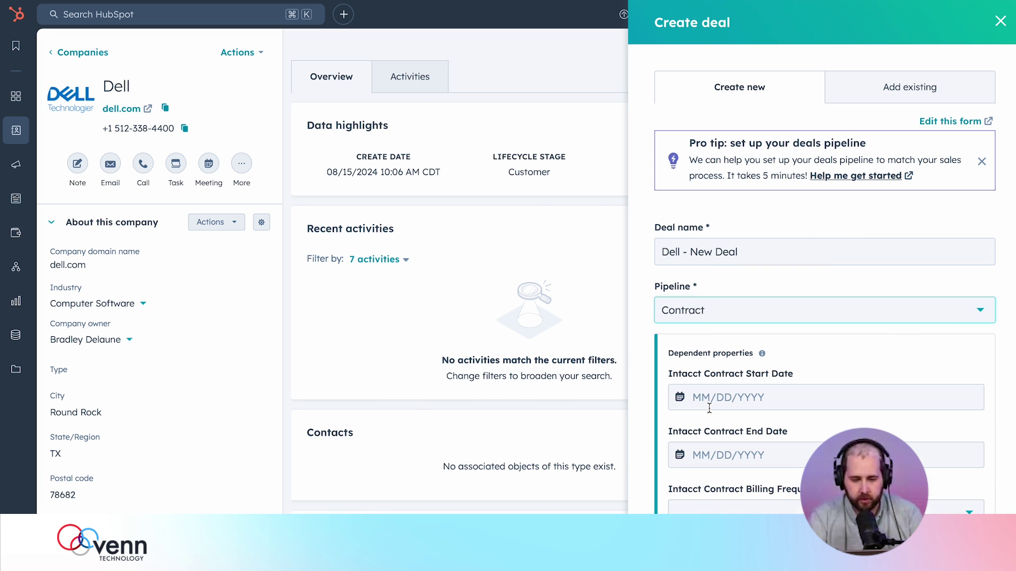
left_click(732, 401)
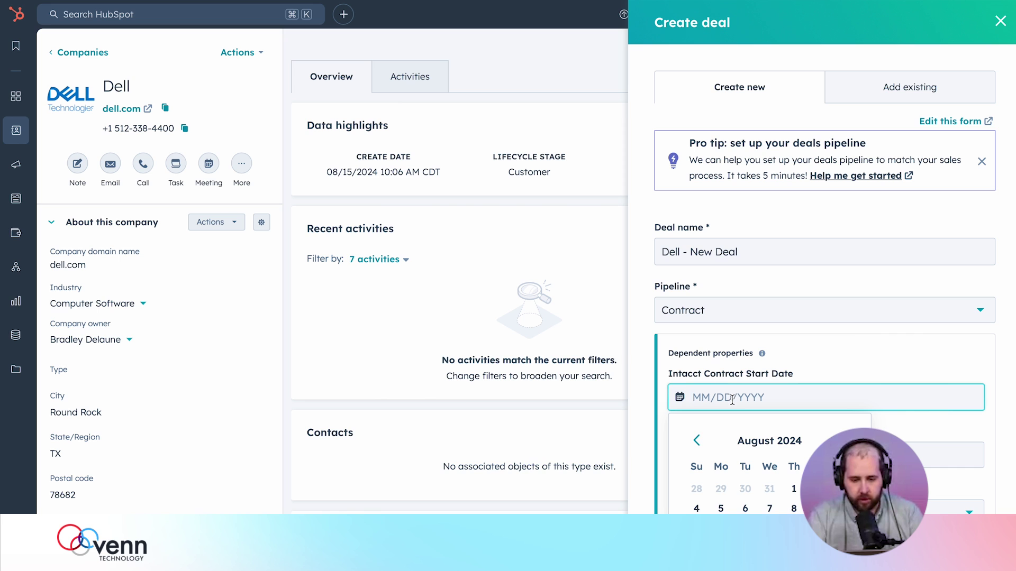
left_click(712, 311)
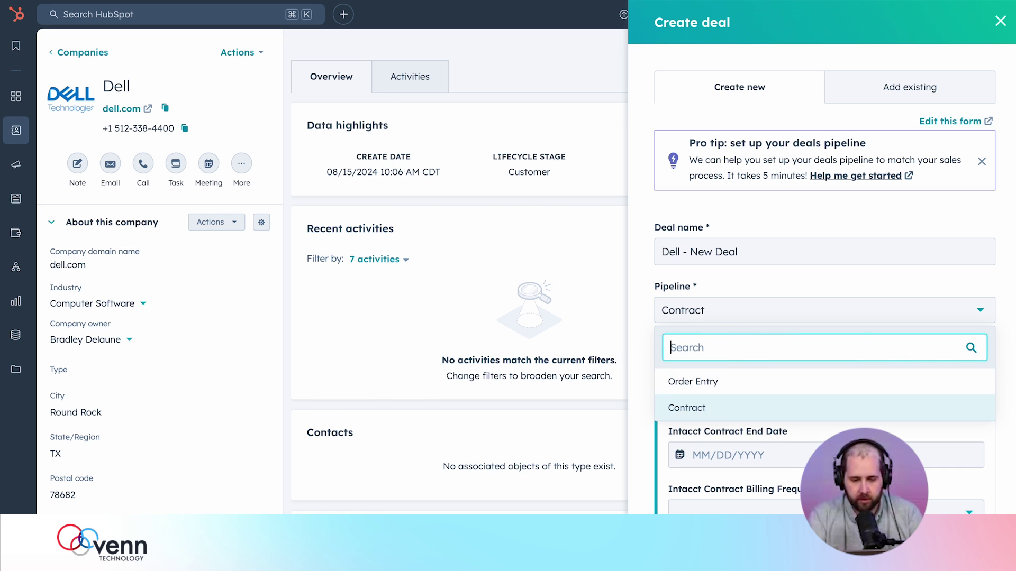
left_click(720, 407)
Step: Set the Intacct contract start date to 09/01/2024 and the end date to 08/31/2025
left_click(743, 397)
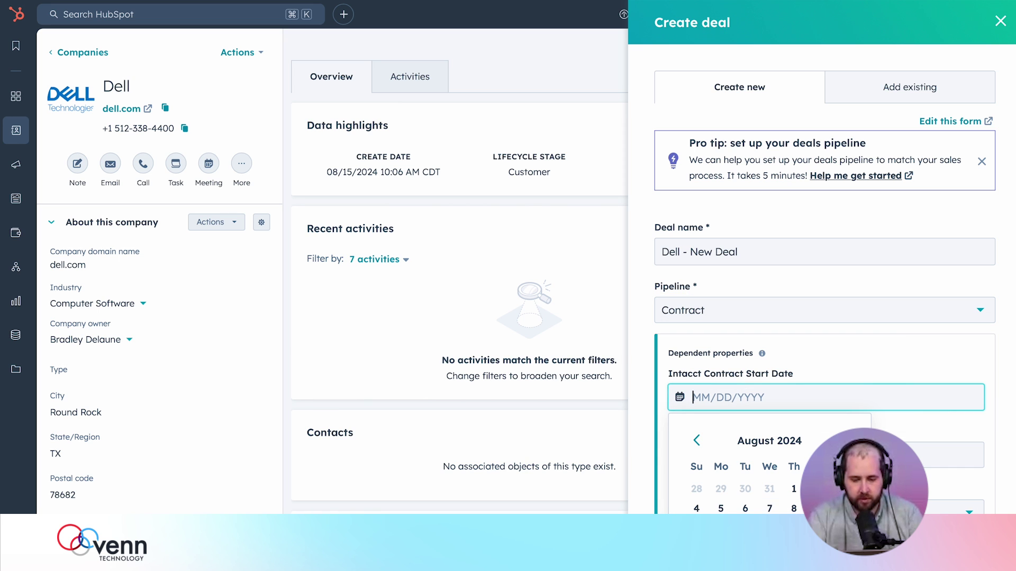
left_click(794, 488)
left_click(879, 449)
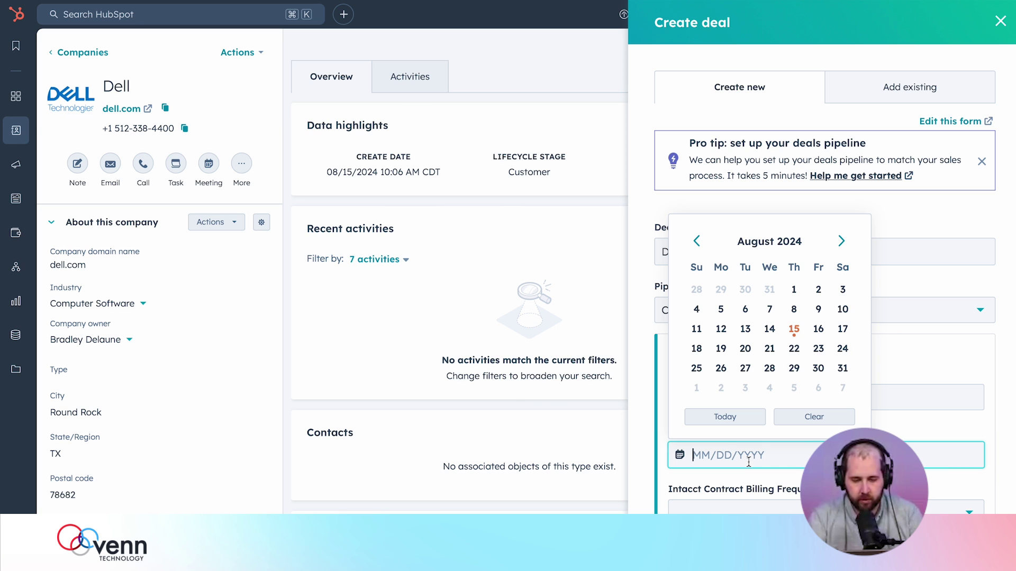
left_click(843, 367)
key("BackSpace")
type("5")
key("Tab")
scroll(695, 191, "down", 3)
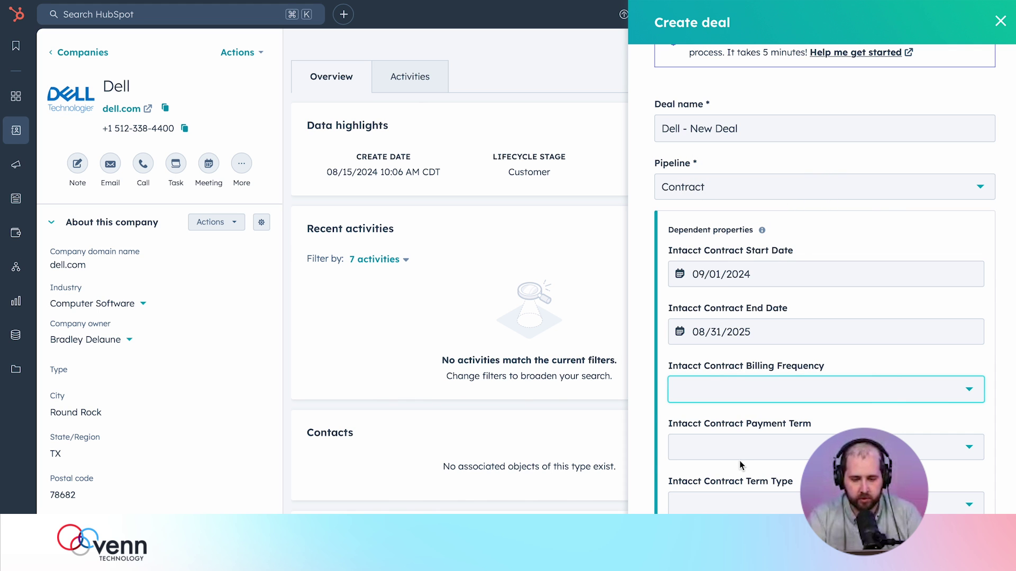
Step: Set the contract's billing frequency to Monthly, payment term to Due Upon Receipt and term type to Termed
left_click(799, 394)
left_click(749, 457)
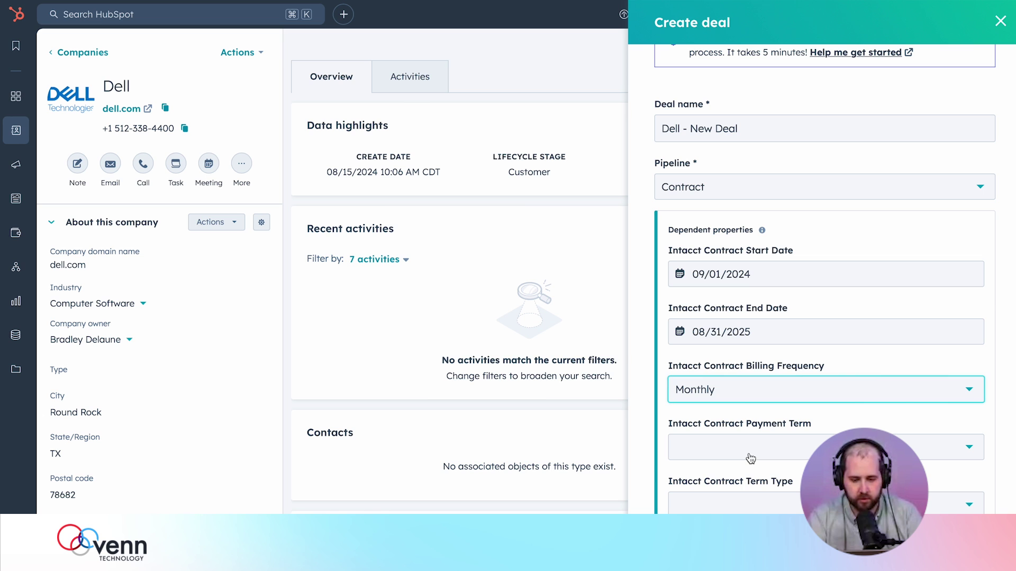
left_click(751, 459)
left_click(743, 509)
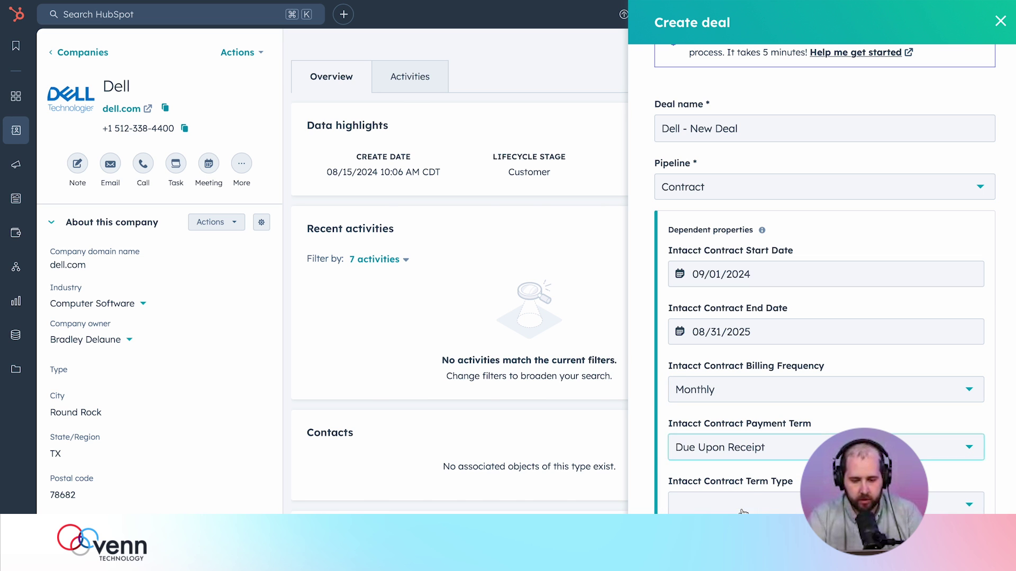
left_click(771, 504)
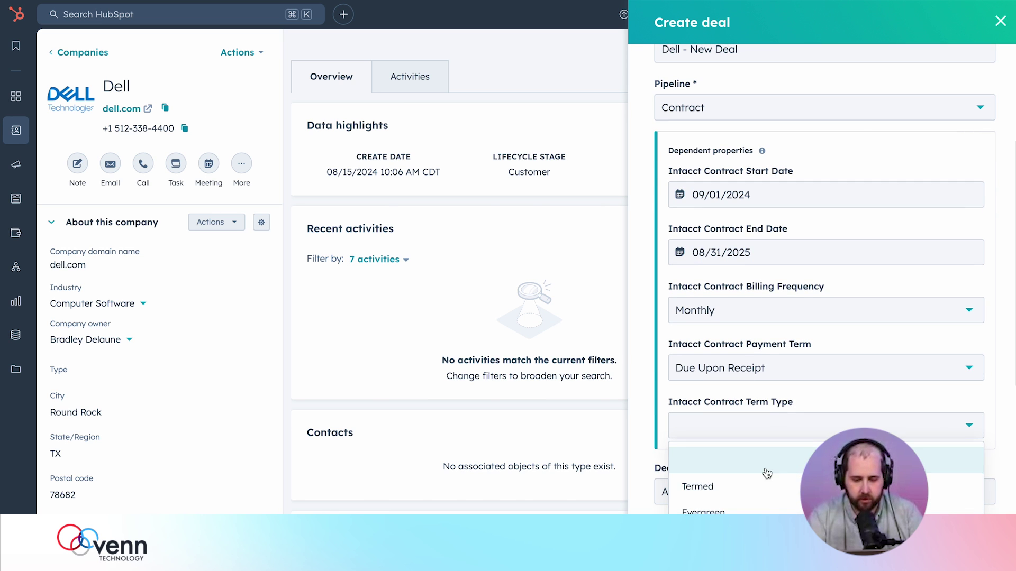
left_click(758, 490)
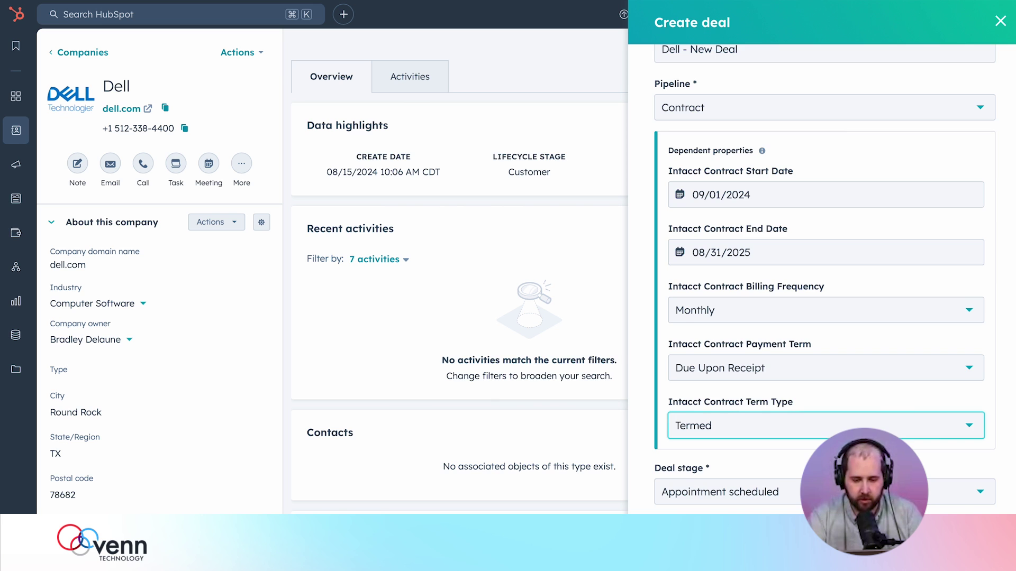
Step: Add Clicks and Impressions as the deal's line items and create the deal
scroll(758, 489, "down", 8)
scroll(758, 489, "up", 3)
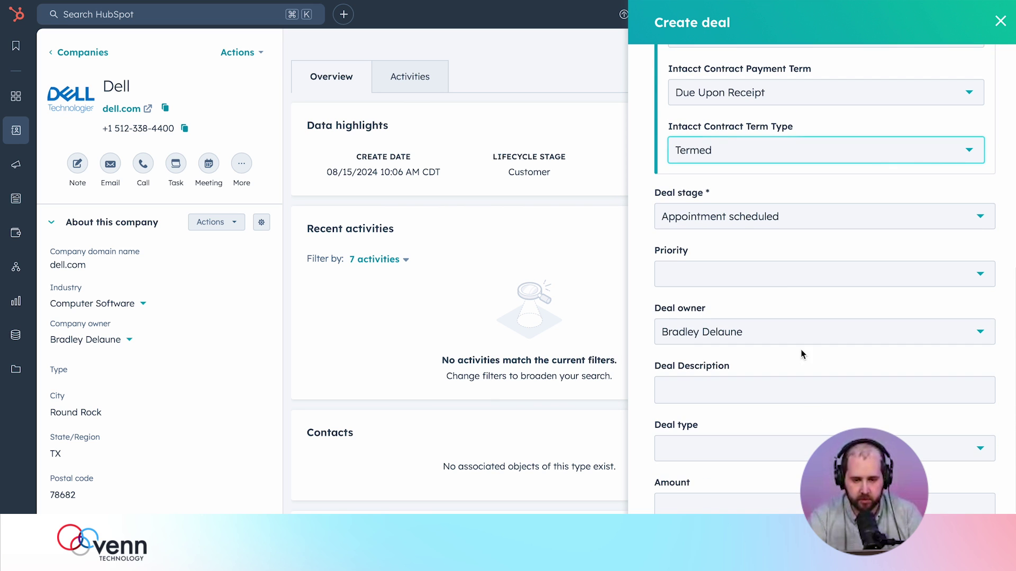
scroll(779, 281, "down", 3)
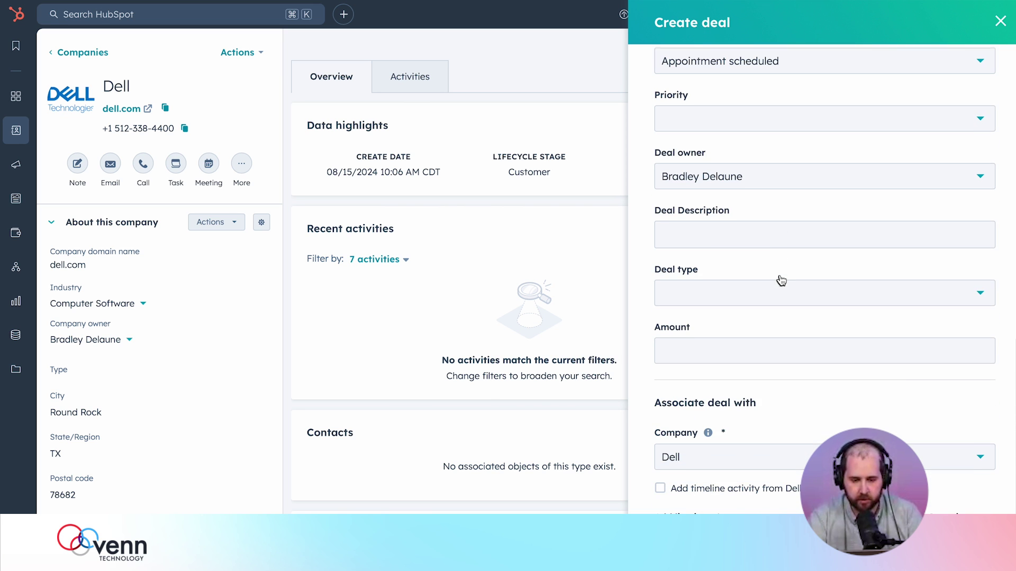
left_click(769, 472)
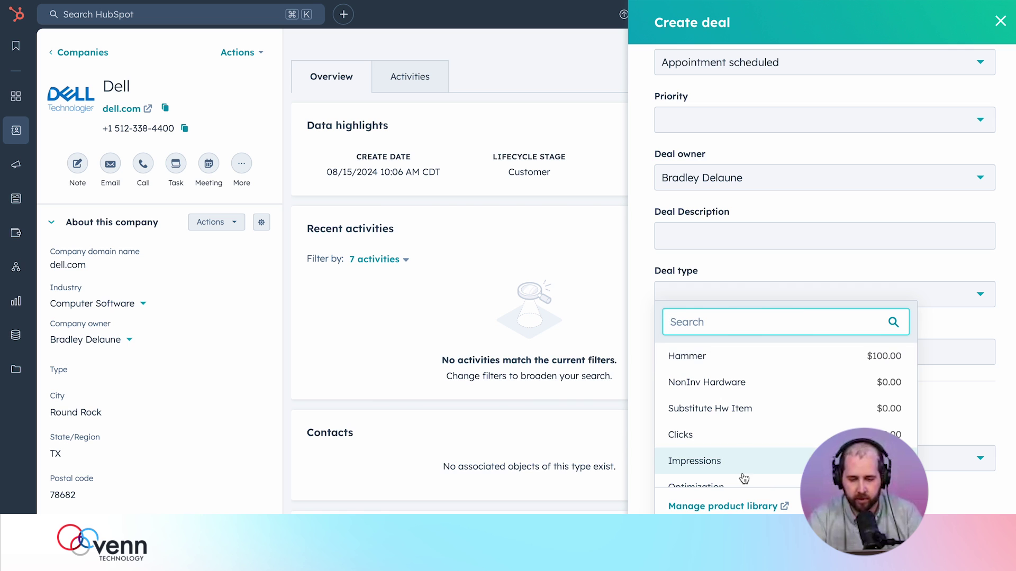
scroll(733, 396, "down", 2)
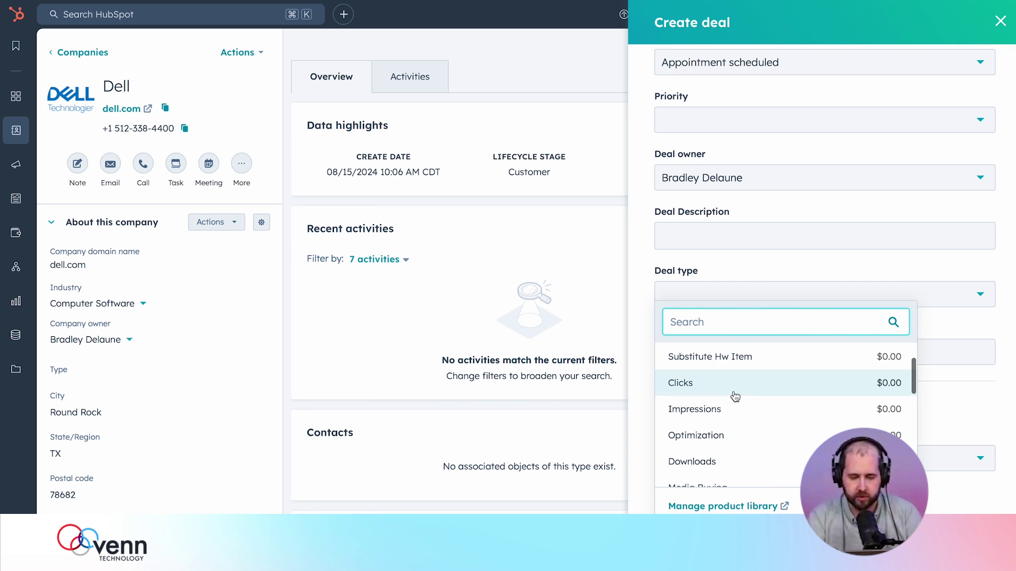
key("Escape")
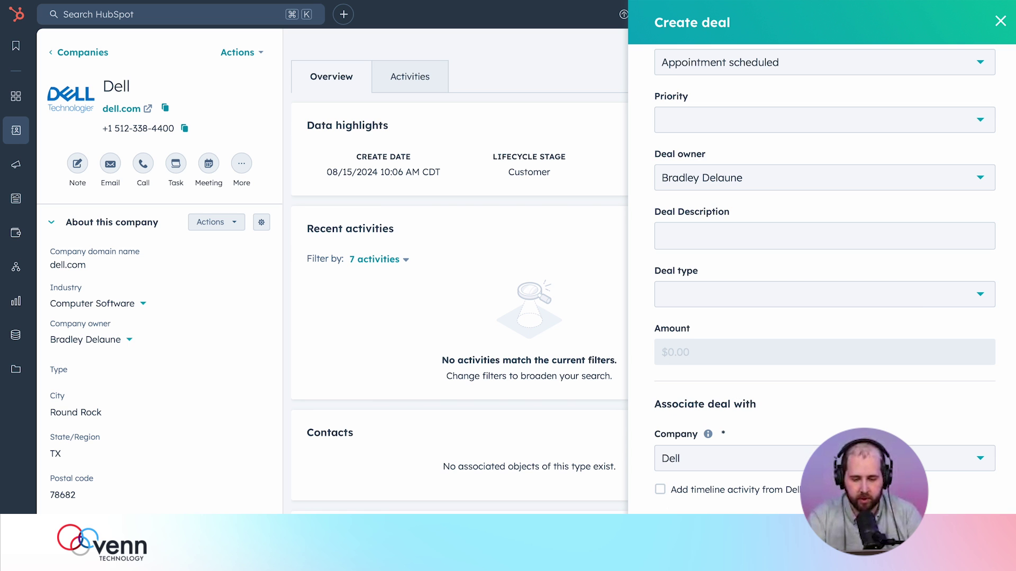
left_click(751, 458)
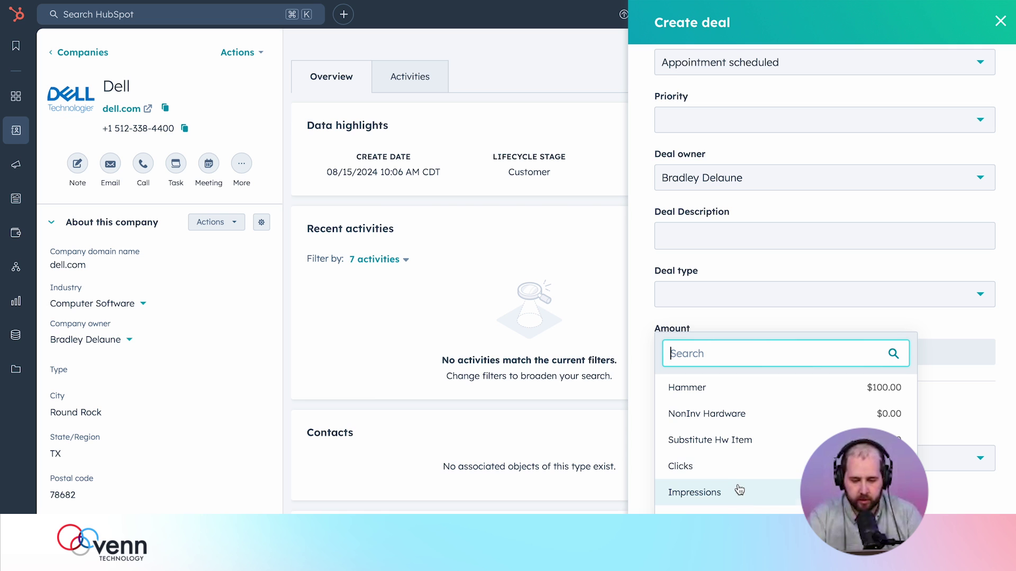
left_click(737, 492)
scroll(737, 492, "down", 1)
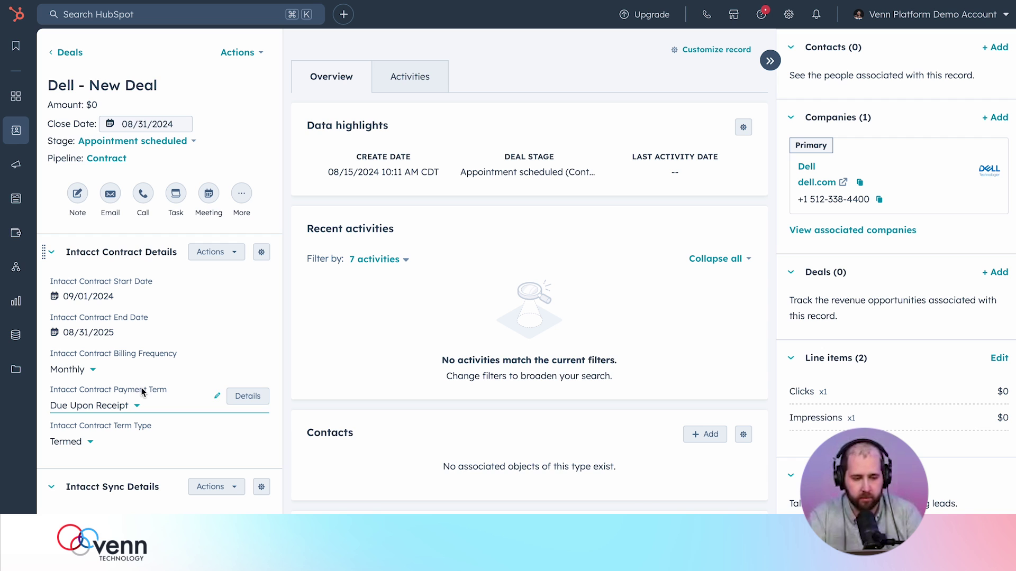
Step: Open the new deal's line items for editing and set the billing frequency of Clicks and Impressions to Monthly
left_click(998, 358)
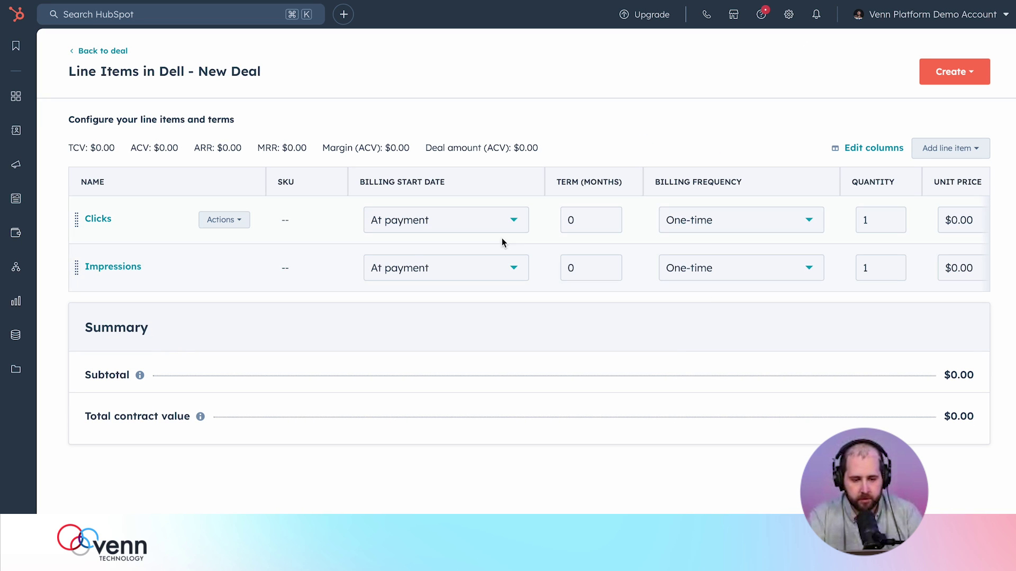
left_click(744, 221)
left_click(709, 317)
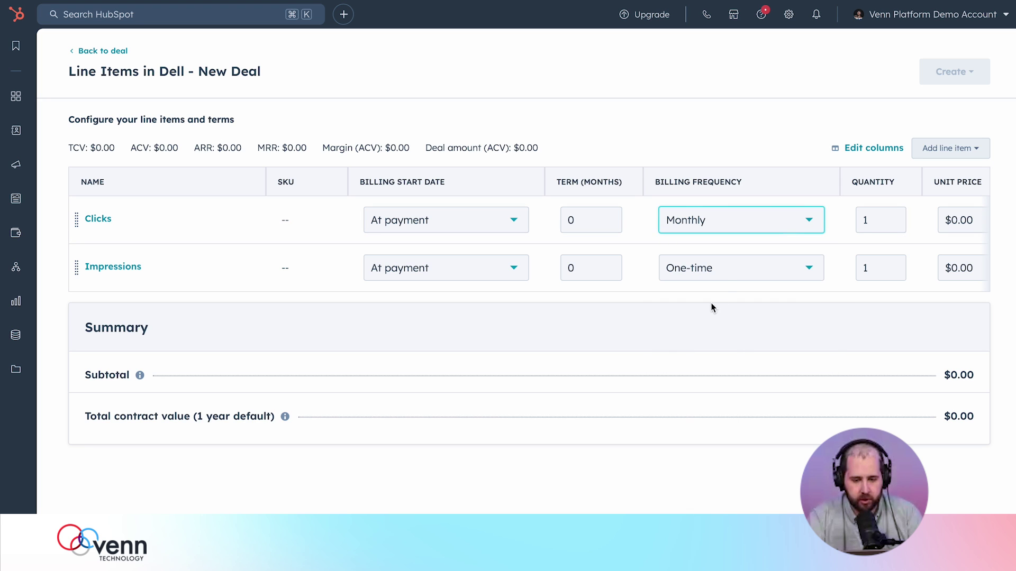
left_click(730, 268)
left_click(707, 366)
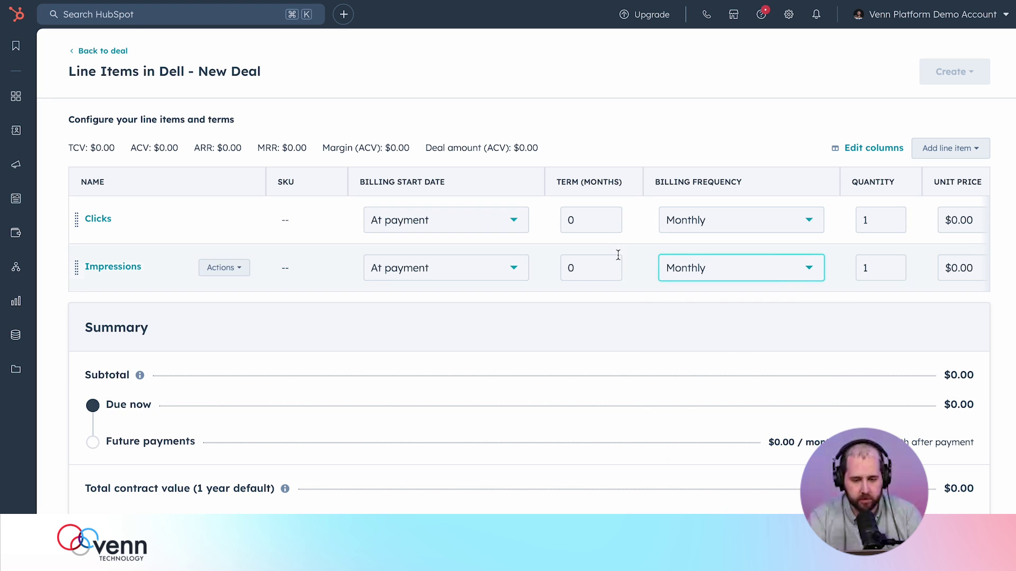
Step: Set the term of both the Clicks and Impressions line items to 12 months
left_click(590, 218)
key("BackSpace")
type("12")
left_click(588, 268)
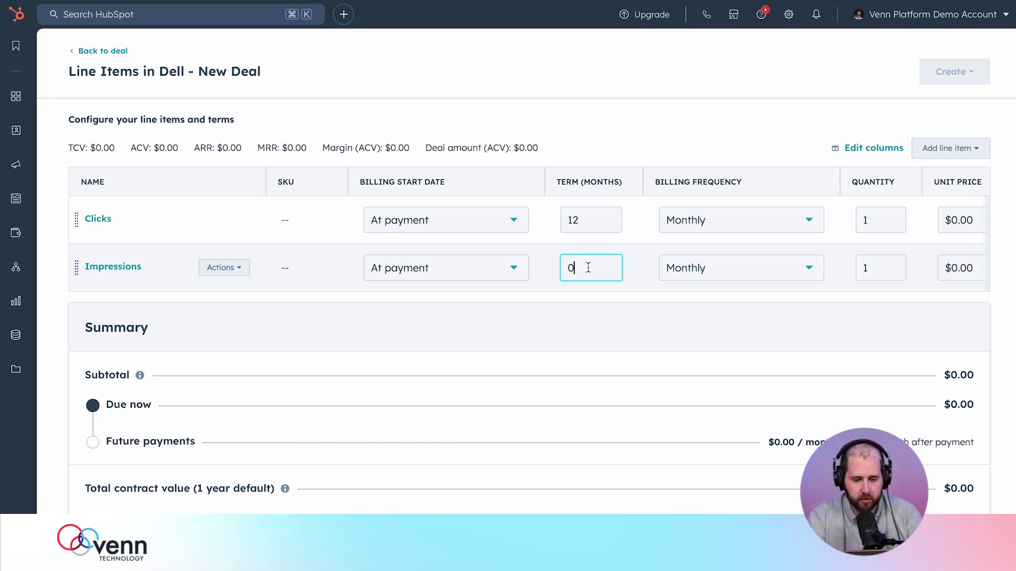
key("BackSpace")
type("12")
Step: Set the unit price to $0.10 for Clicks and $0.01 for Impressions
scroll(888, 241, "right", 2)
scroll(889, 241, "right", 4)
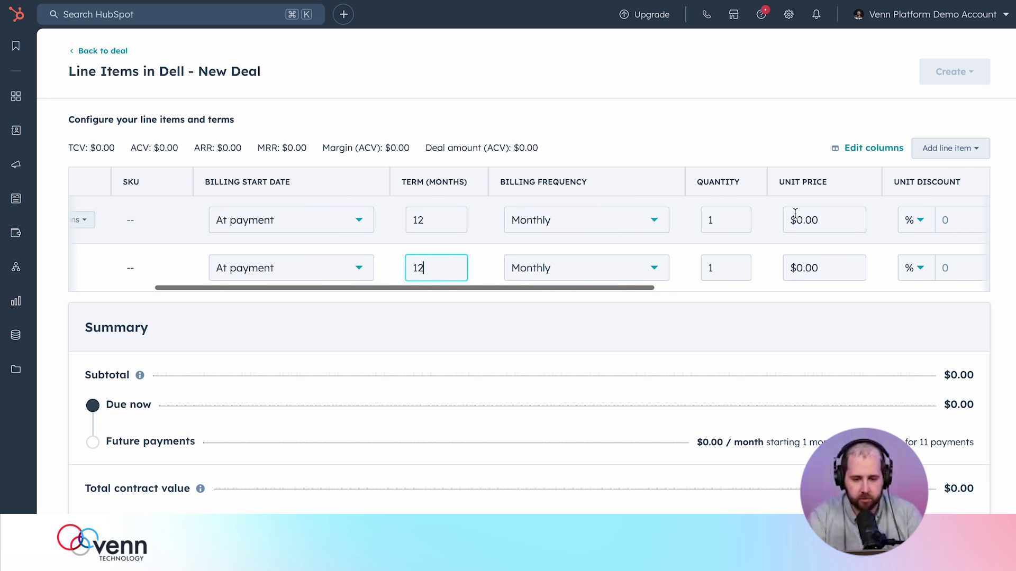
left_click(820, 220)
key("ctrl+a")
key("BackSpace")
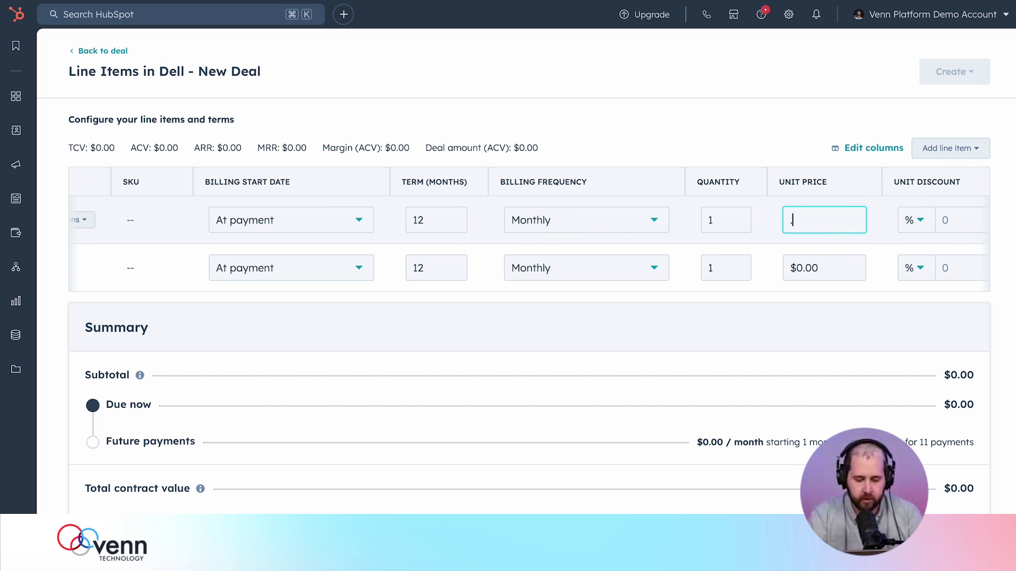
type(".10")
left_click(842, 268)
key("BackSpace")
type("1")
Step: Set the quantity to 1,000 for Clicks and 100,000 for Impressions, and check the total contract value
left_click(729, 267)
left_click(721, 218)
type("000")
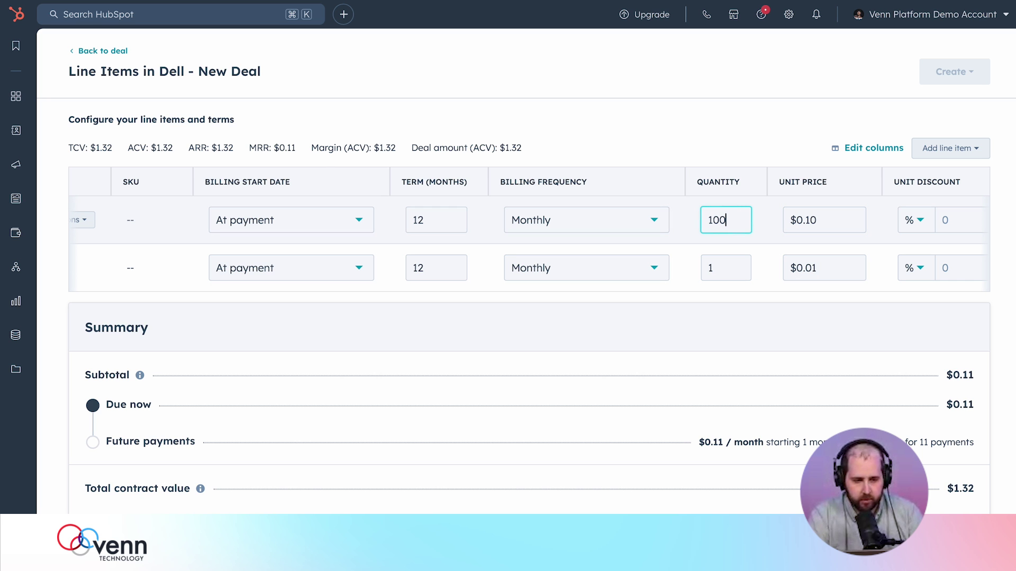
scroll(595, 253, "left", 3)
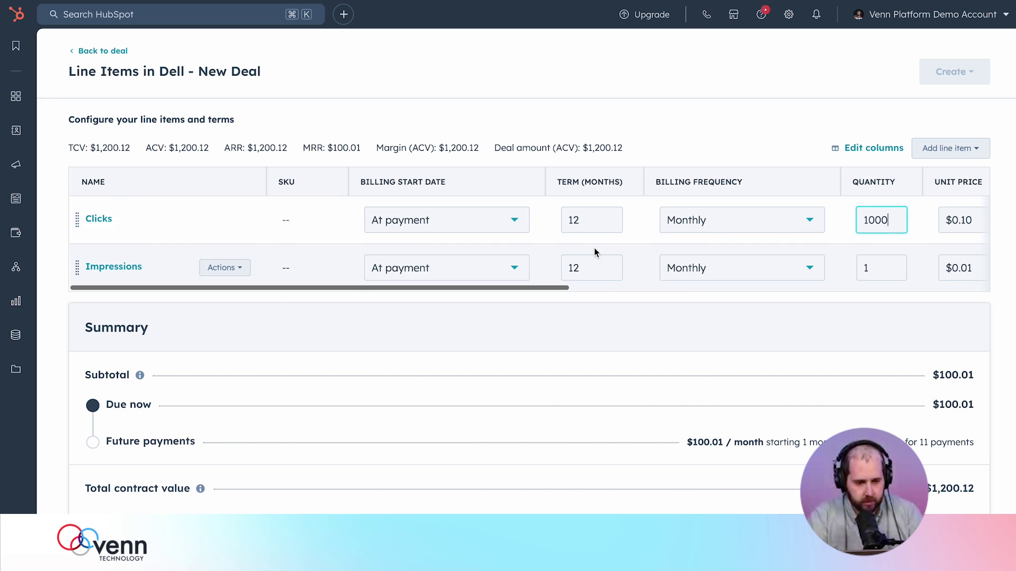
scroll(595, 253, "right", 5)
left_click(644, 268)
type("00,000")
key("Tab")
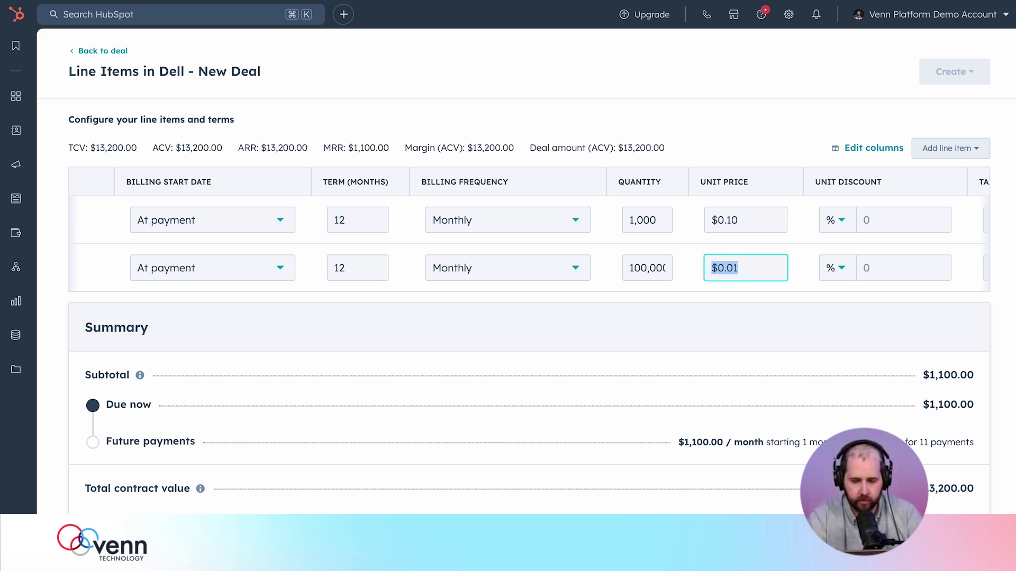
left_click_drag(923, 488, 961, 488)
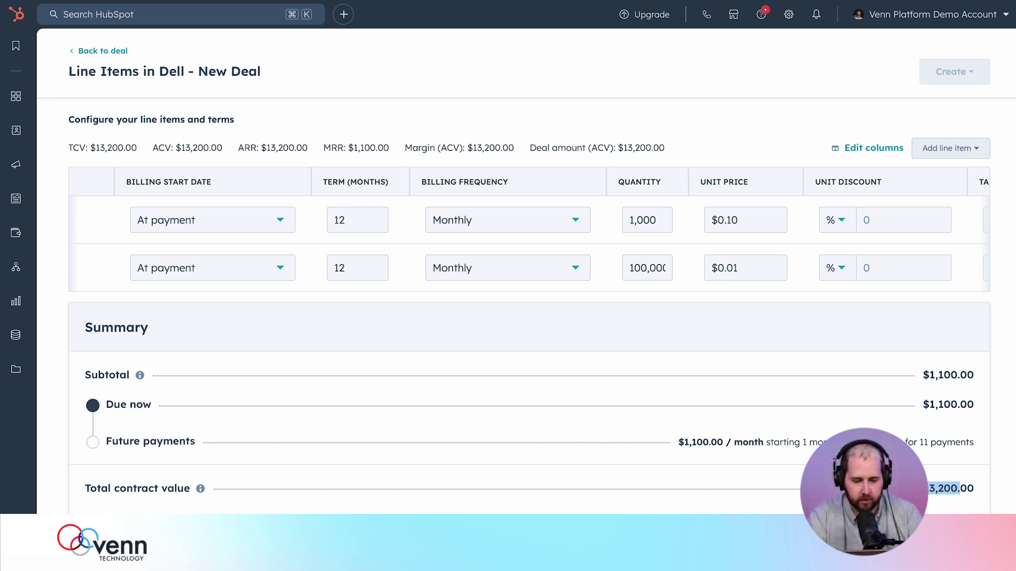
left_click(960, 488)
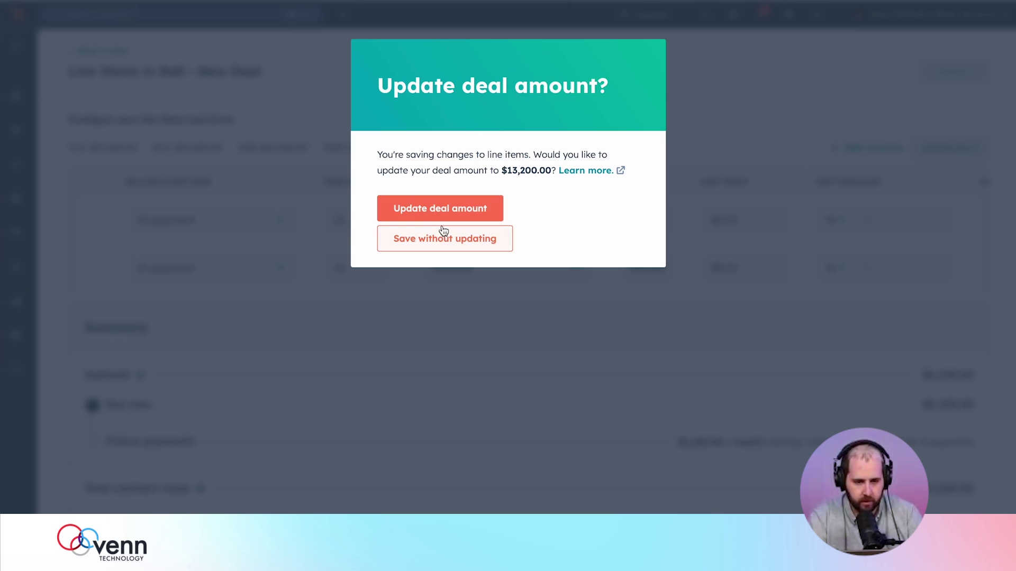
Step: Save the line items with the deal amount updated, and set the Dell deal's stage to Closed won
left_click(444, 210)
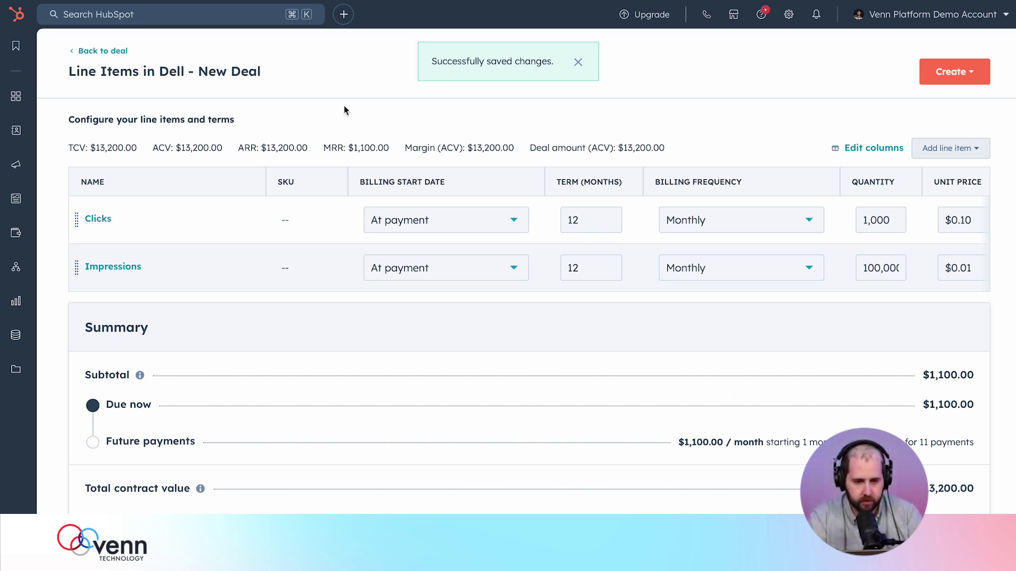
left_click(113, 51)
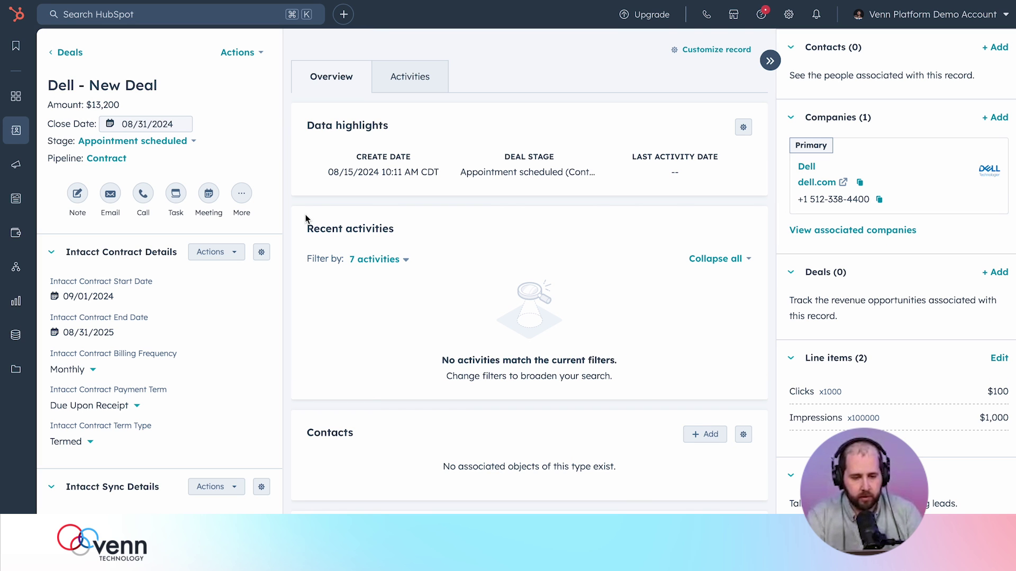
left_click(188, 141)
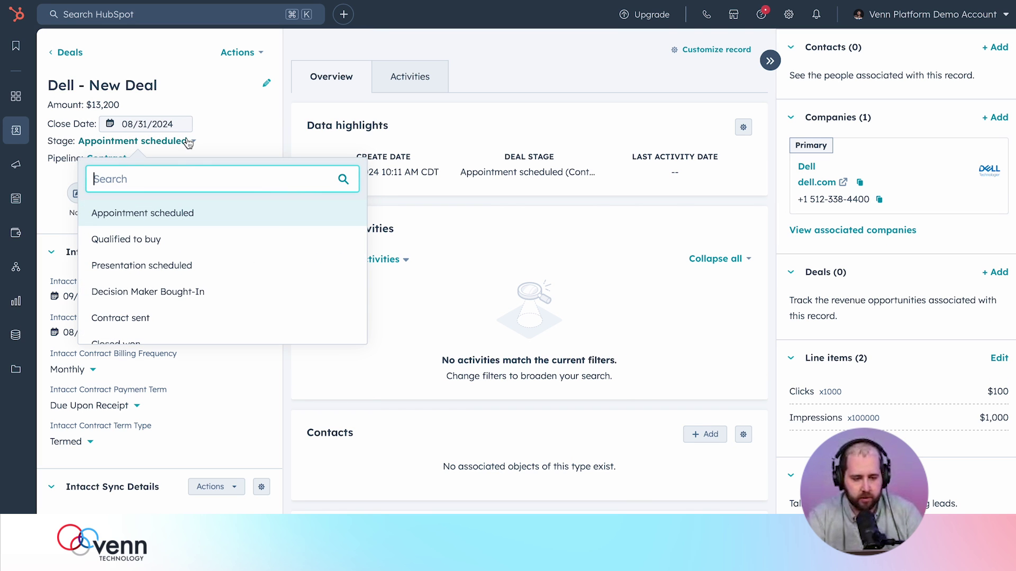
scroll(170, 289, "down", 2)
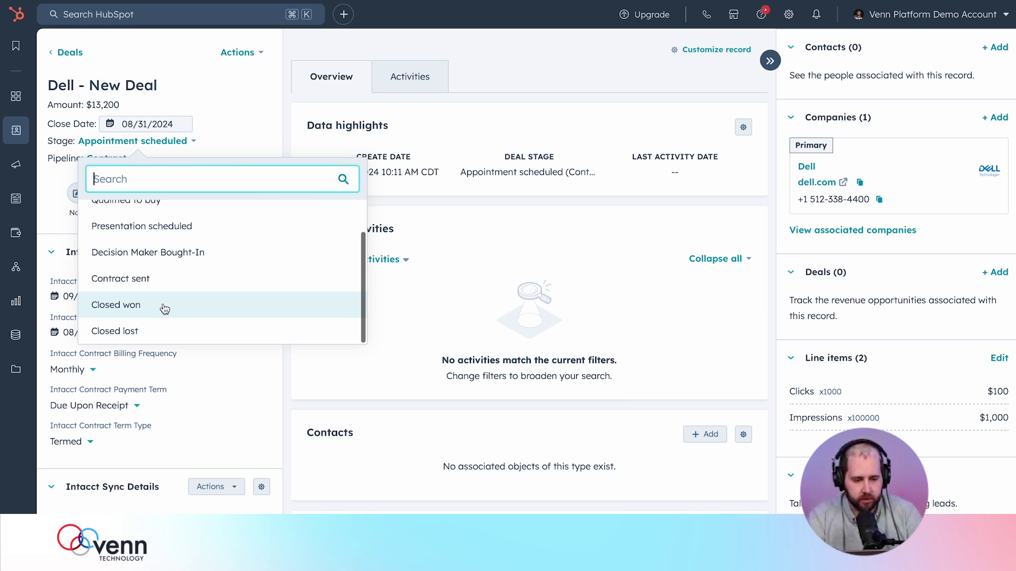
left_click(164, 308)
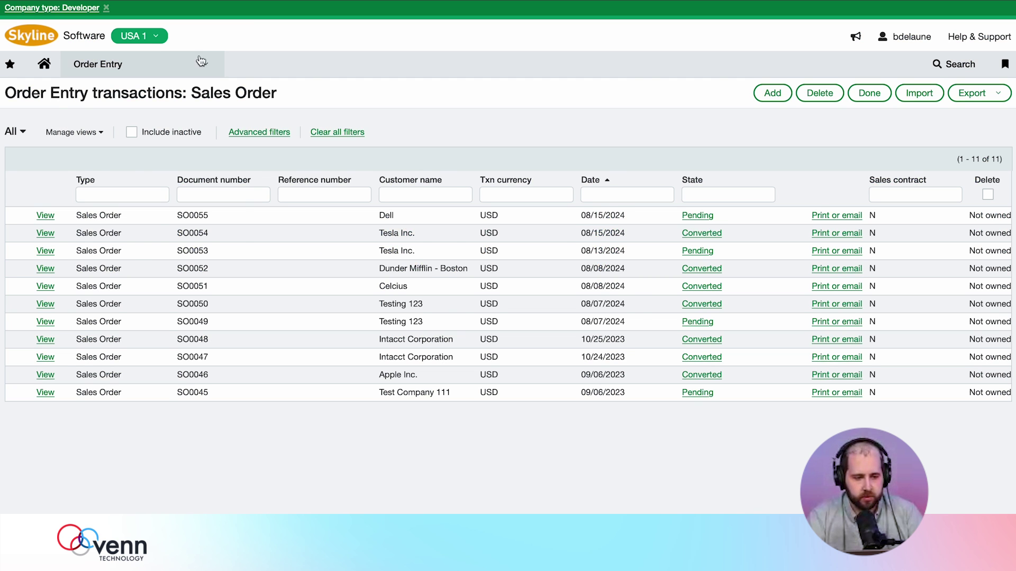
Step: Switch to Sage Intacct and open the list of contracts
left_click(201, 62)
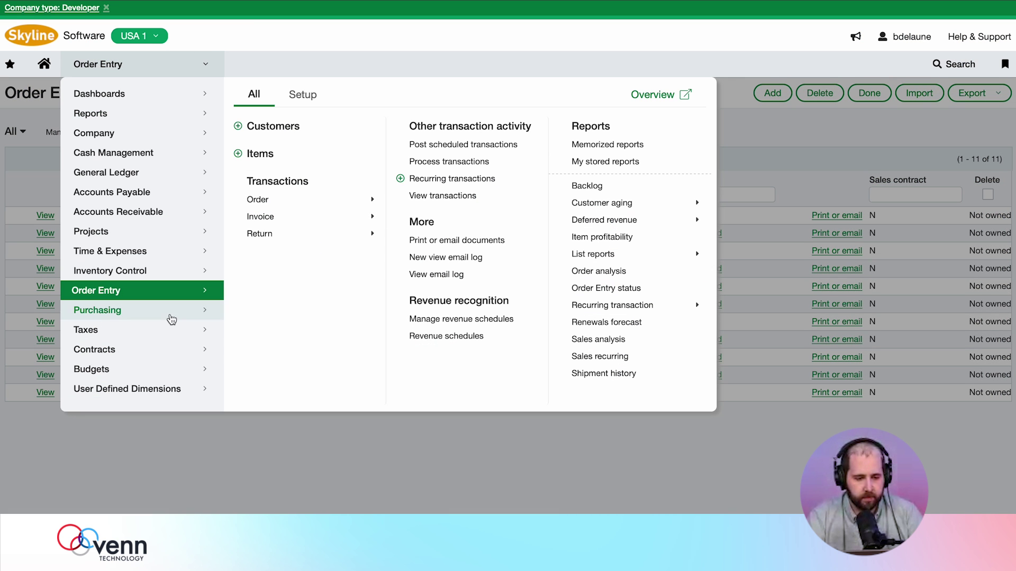
left_click(158, 351)
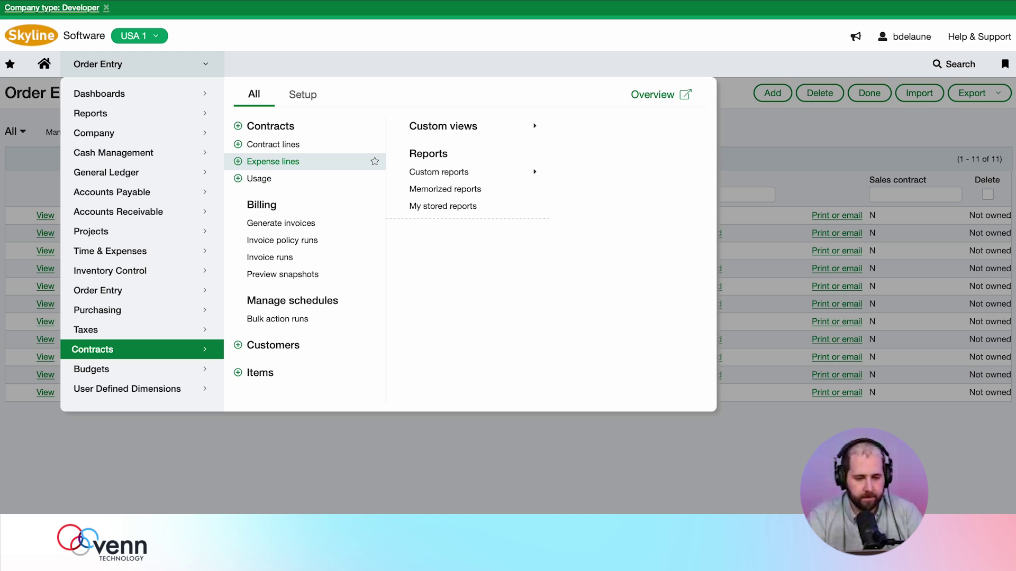
left_click(279, 136)
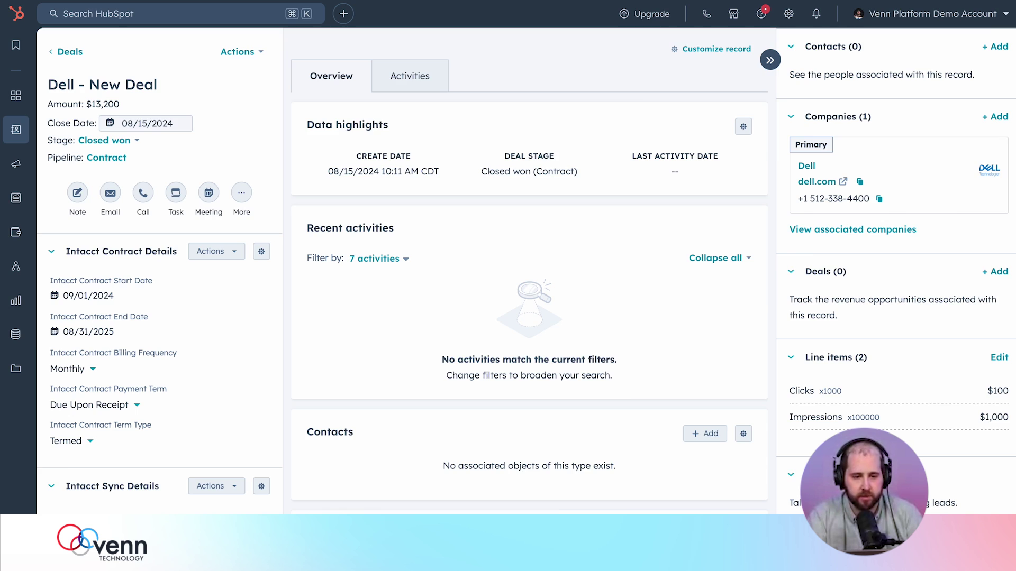
Step: Return to the Dell deal in HubSpot and reload it to check its synced Intacct contract ID
key("ctrl+Tab")
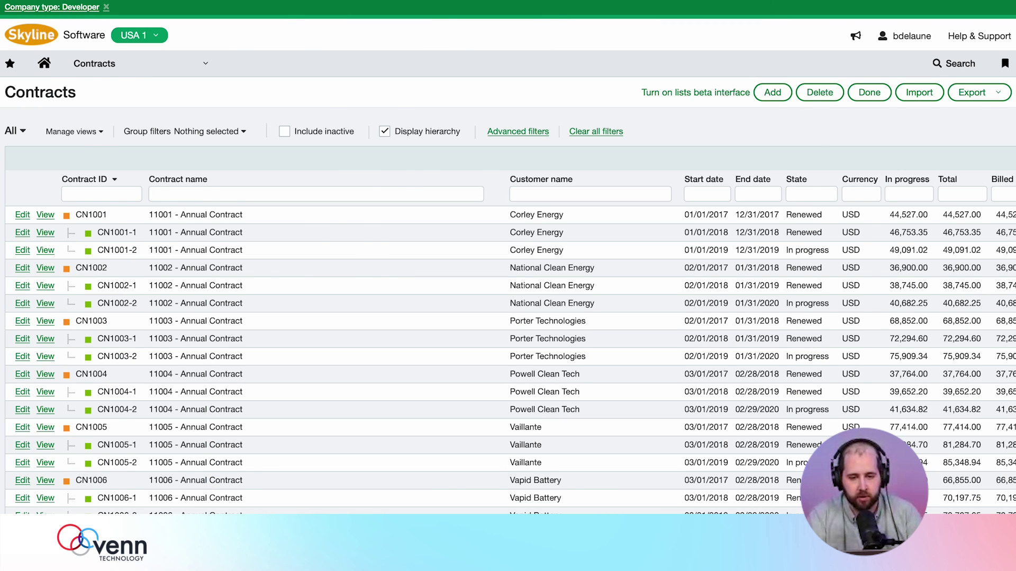
key("ctrl+shift+Tab")
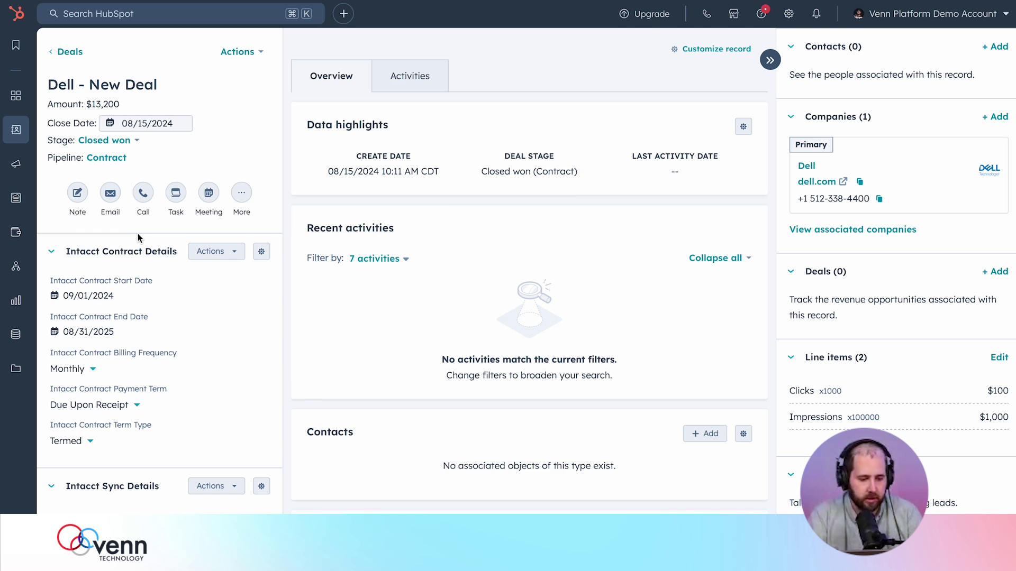
key("ctrl+r")
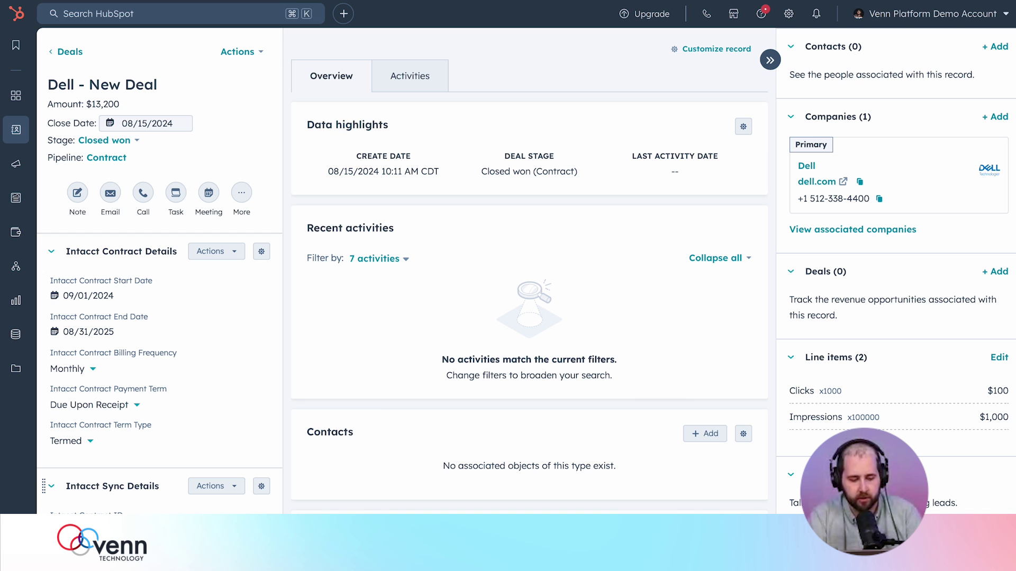
Step: In Sage Intacct, filter the contracts by ID CN1219, open the Dell contract for viewing, and review its details down to the contract lines
left_click(370, 2)
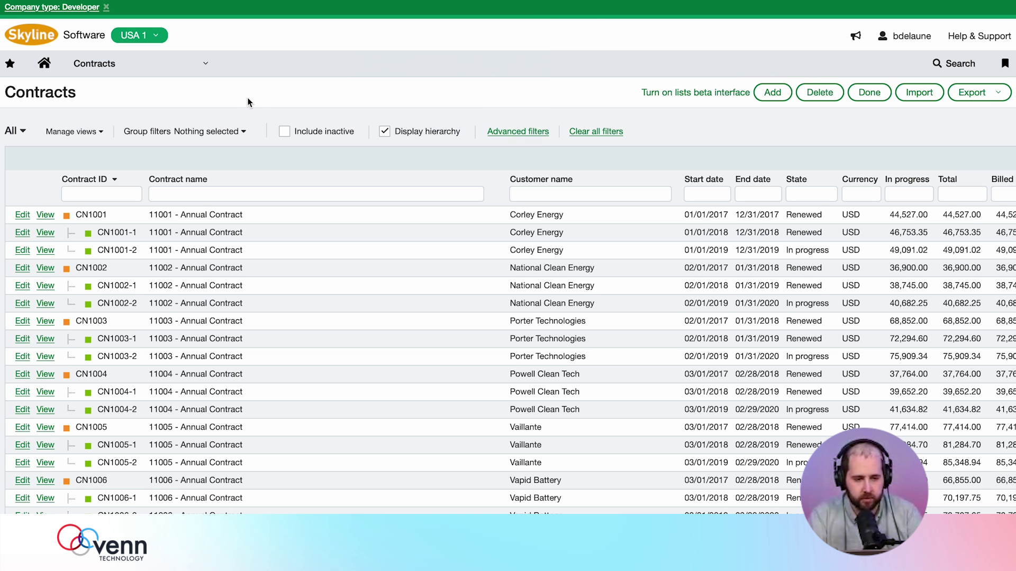
left_click(123, 191)
type("CN1219")
key("Return")
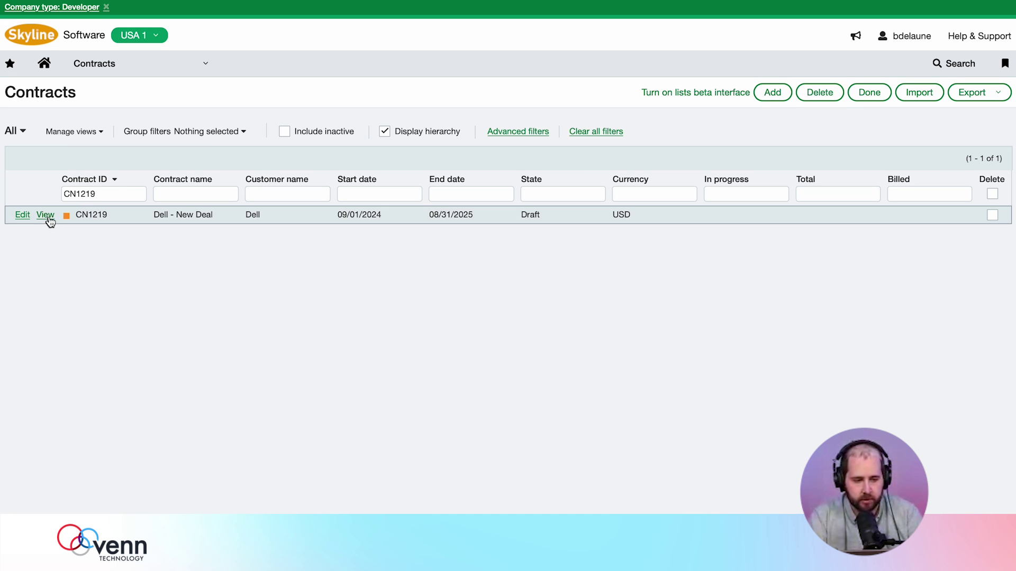
left_click(47, 215)
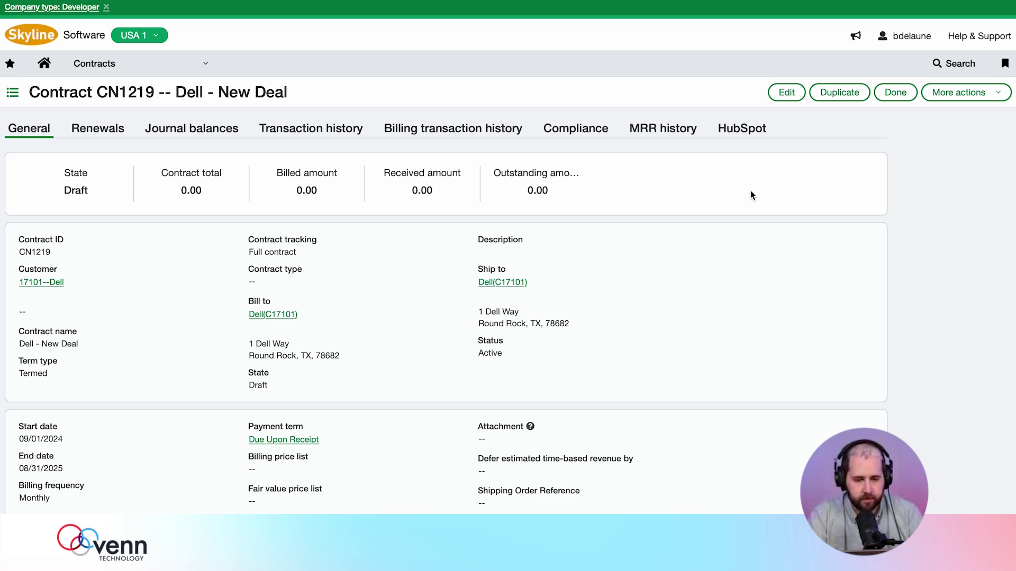
scroll(750, 190, "down", 3)
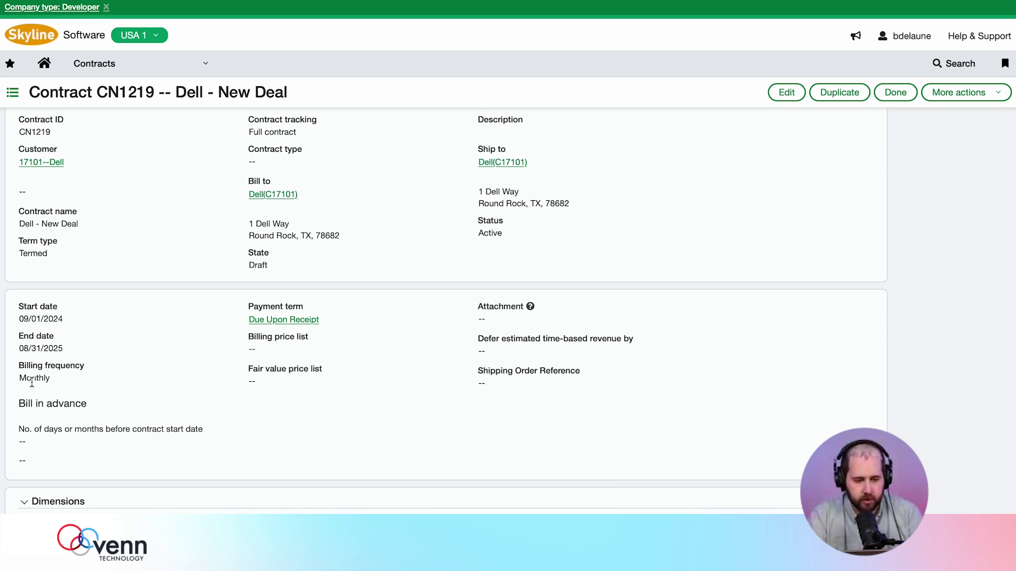
scroll(315, 389, "down", 3)
scroll(316, 392, "down", 2)
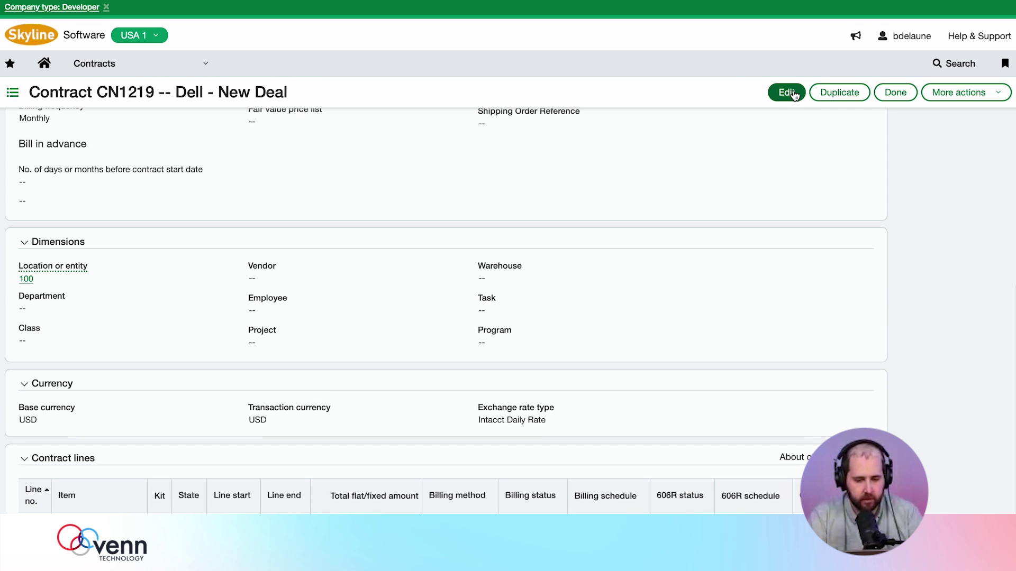
Step: Edit the contract and set the Clicks contract line's start to 09/01/2024 and its end to 08/31/2025
left_click(793, 94)
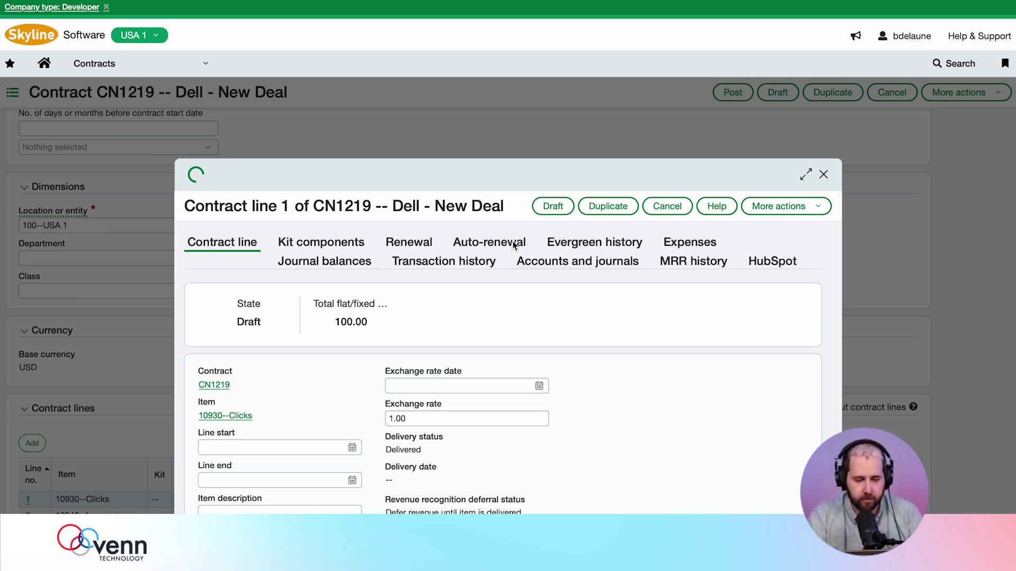
scroll(328, 413, "down", 3)
left_click(308, 295)
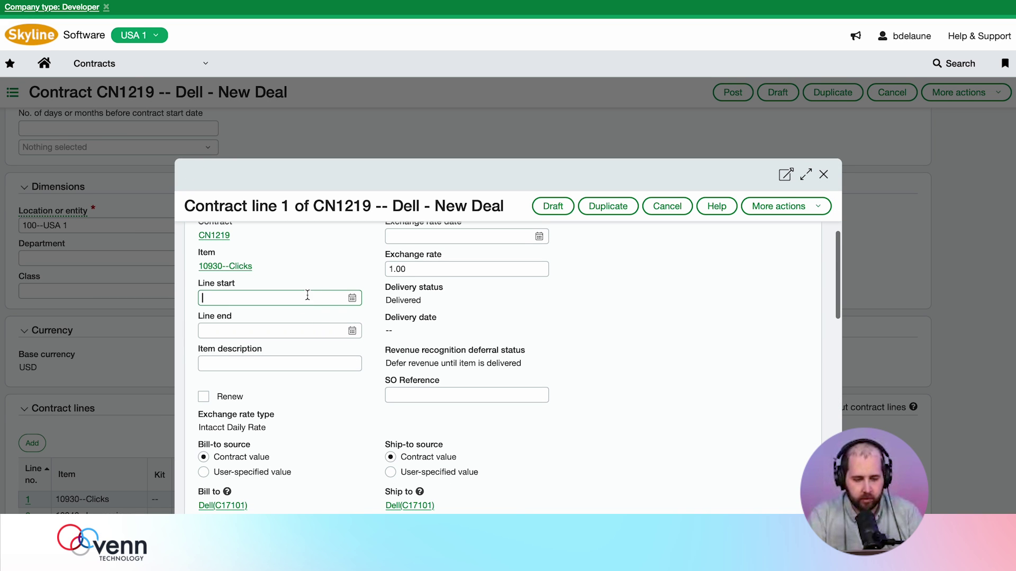
type("09/01/2024")
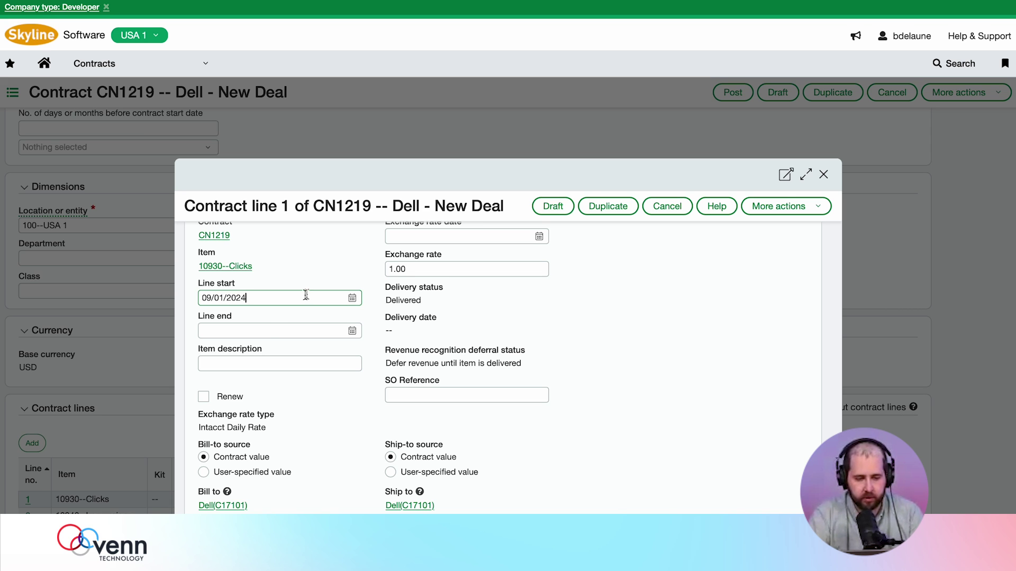
left_click(269, 328)
type("09")
key("BackSpace")
type("8/31/2")
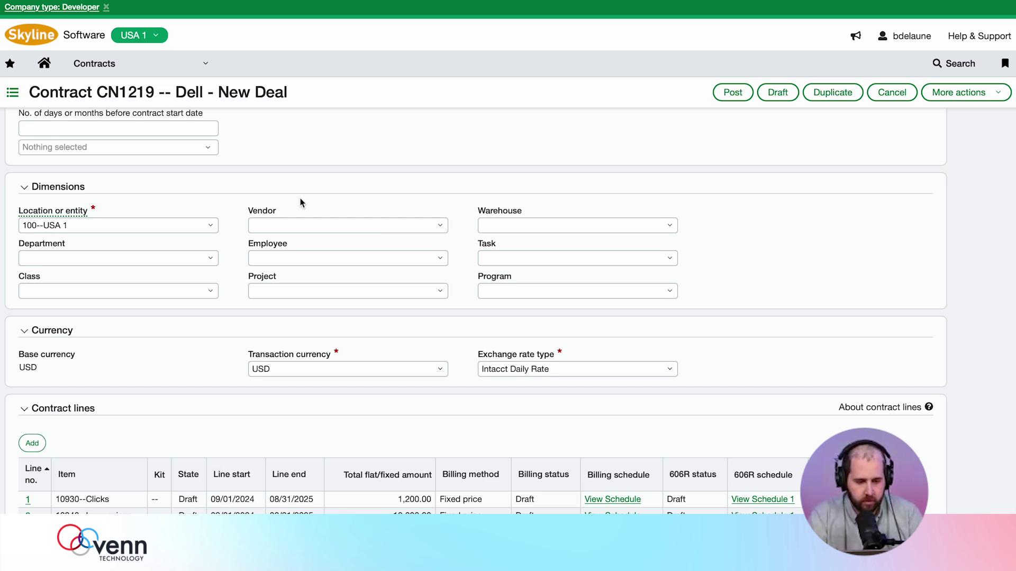
Step: Save the Dell contract as a draft and post it, leaving the posting date and memo blank
scroll(300, 200, "up", 5)
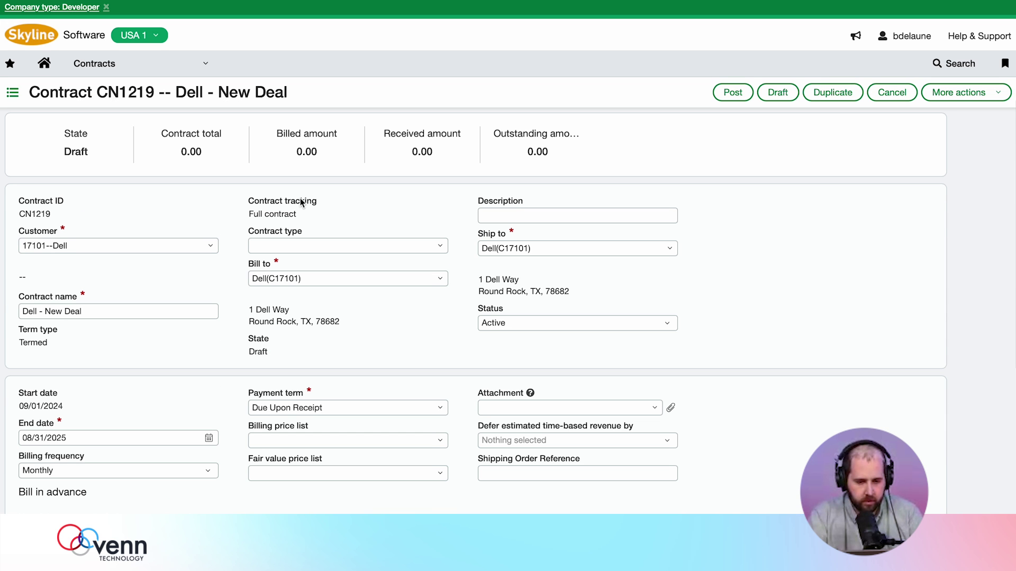
left_click(778, 95)
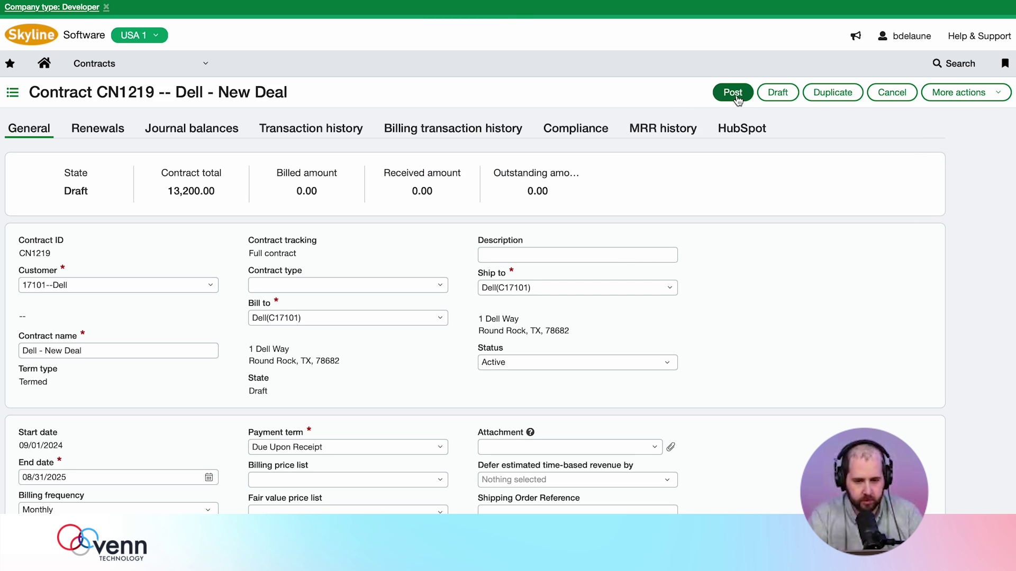
left_click(733, 92)
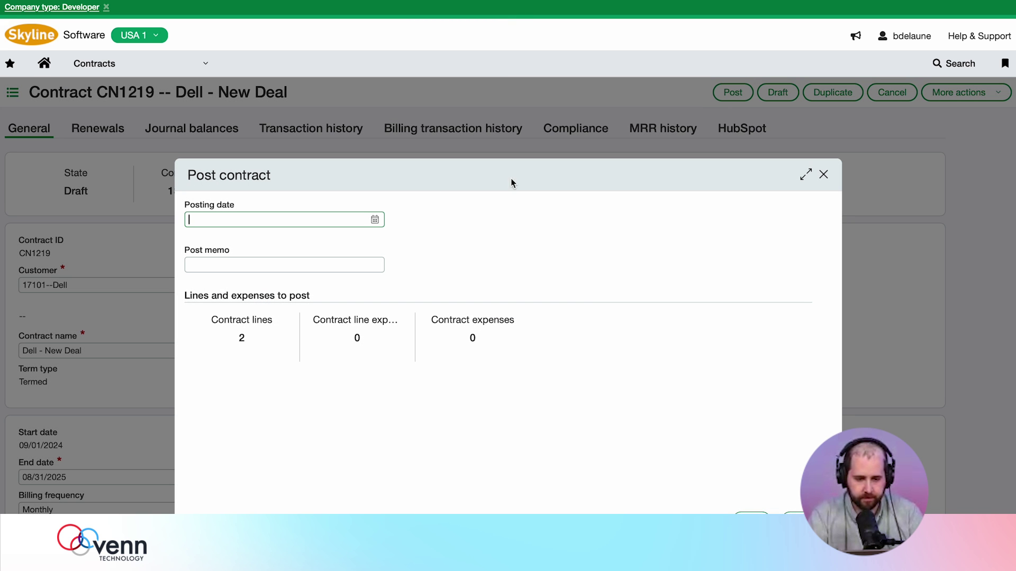
left_click(751, 522)
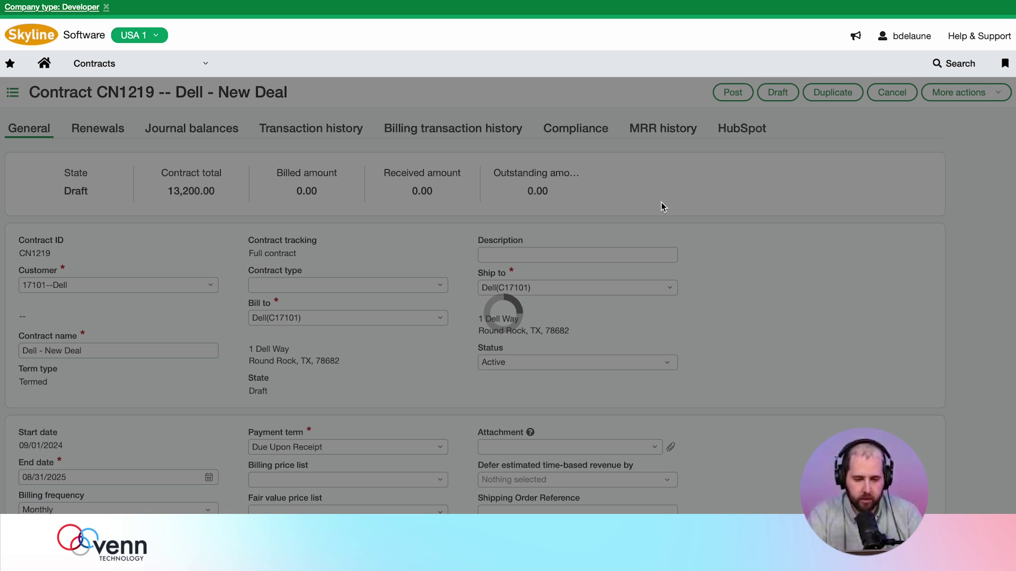